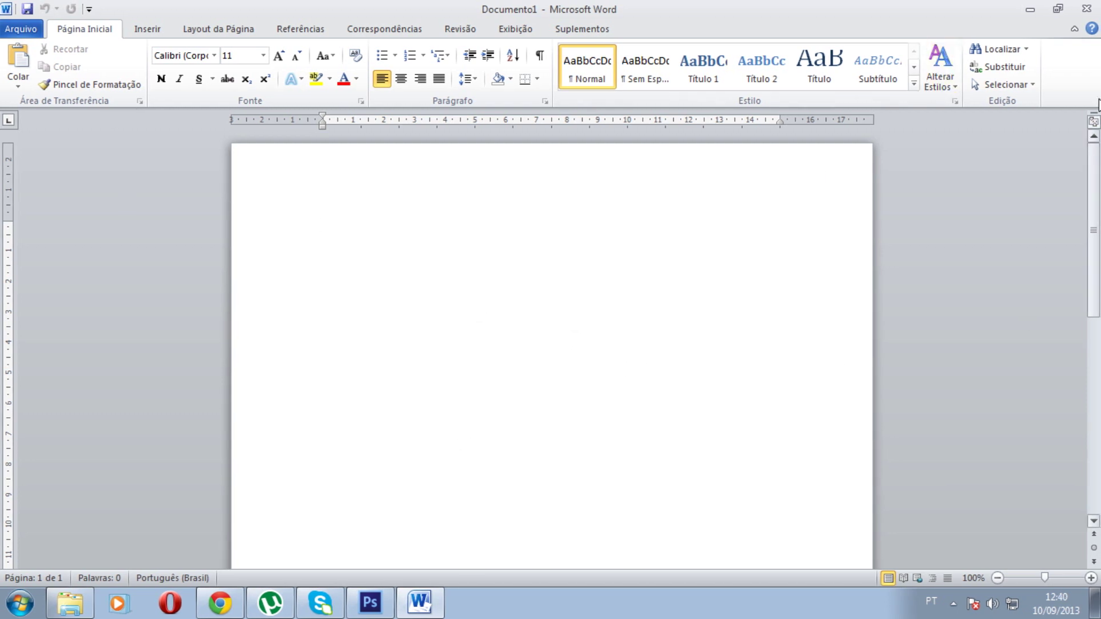
# Step: Minimize the blank Documento1 window so the French Revolution essay shows
pyautogui.click(1022, 12)
pyautogui.scroll(-4, 459, 275)
pyautogui.scroll(-4, 487, 281)
pyautogui.scroll(2, 516, 286)
pyautogui.scroll(6, 558, 295)
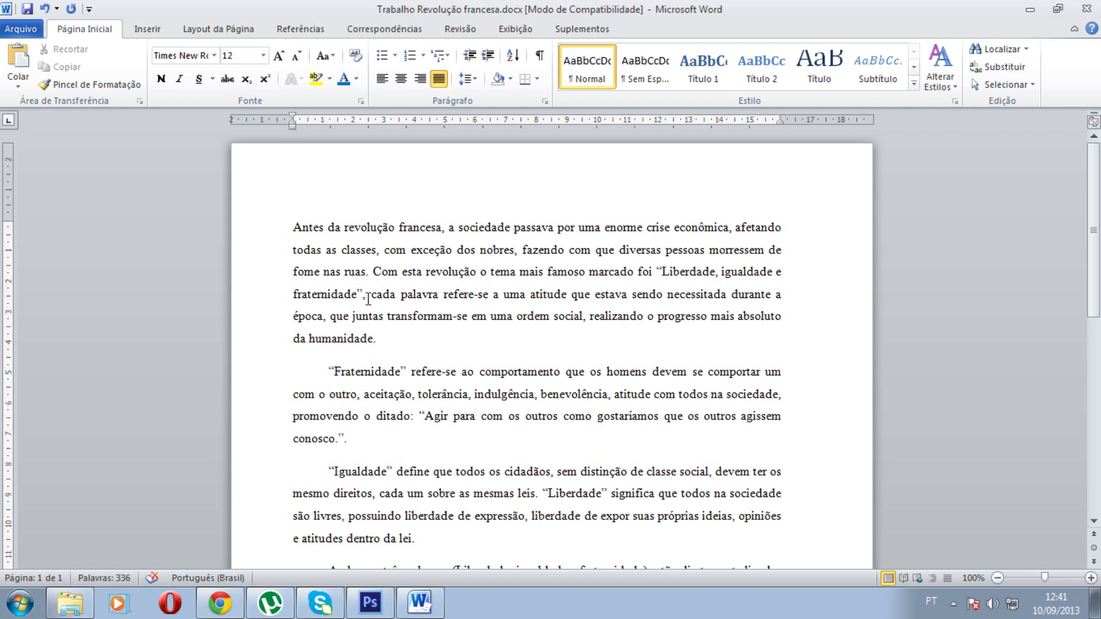
# Step: Select the essay's 70-word opening paragraph from 'Antes' through 'humanidade.'
pyautogui.click(296, 226)
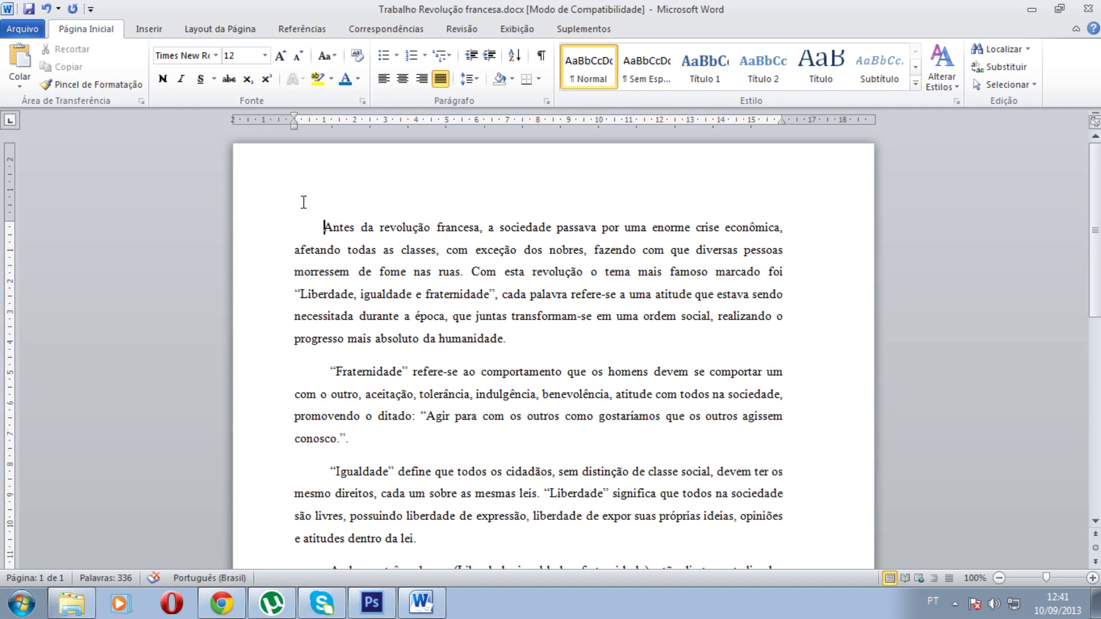
pyautogui.moveTo(324, 221); pyautogui.dragTo(507, 334)
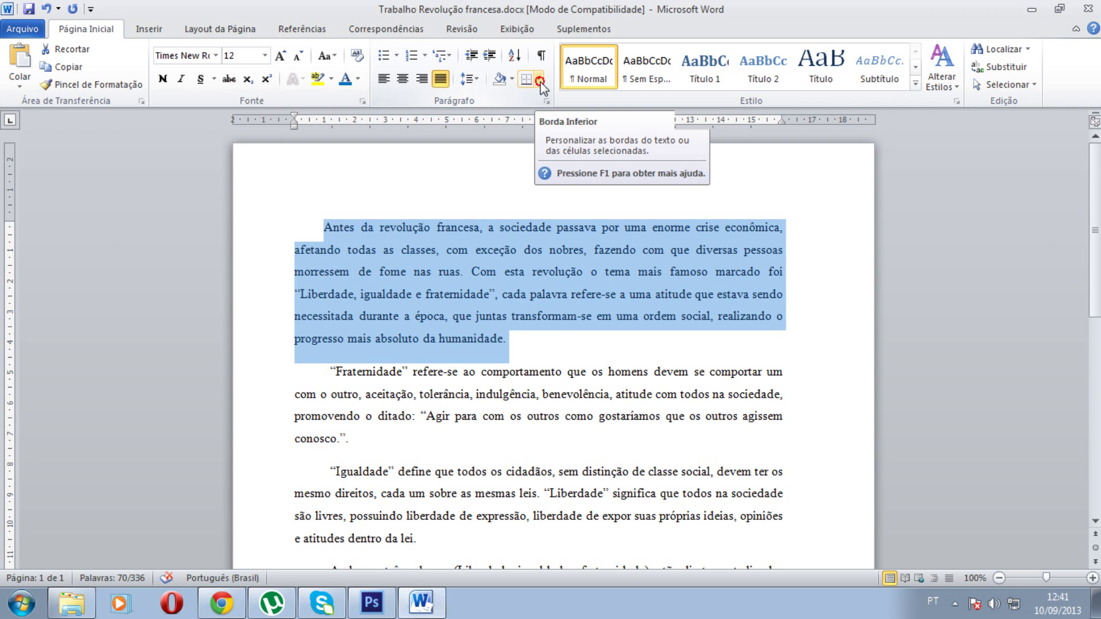
pyautogui.click(541, 82)
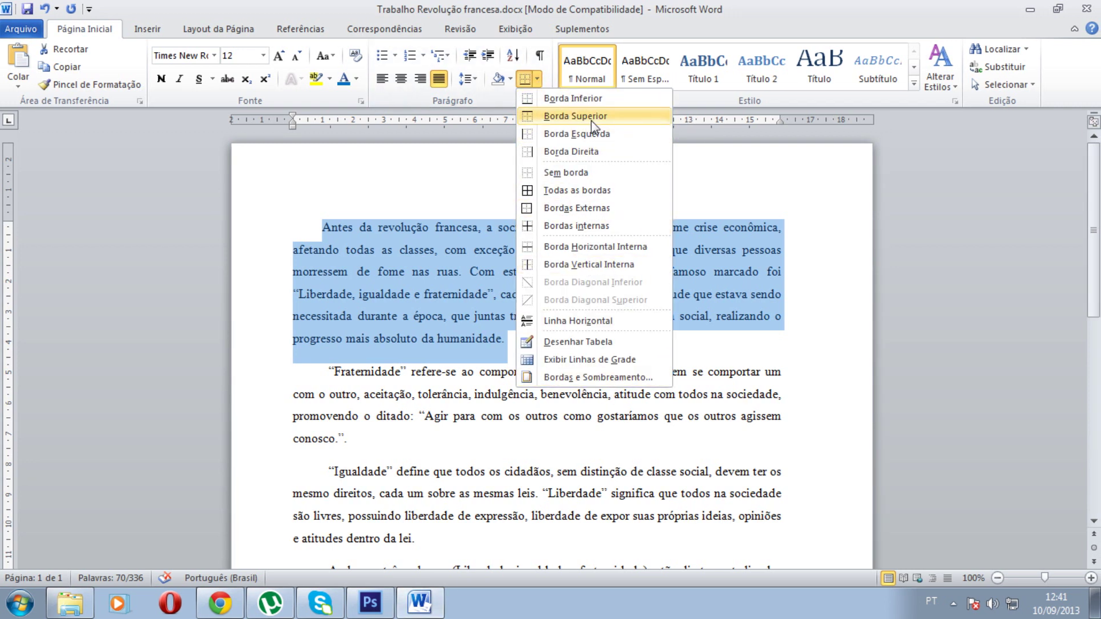
pyautogui.click(590, 212)
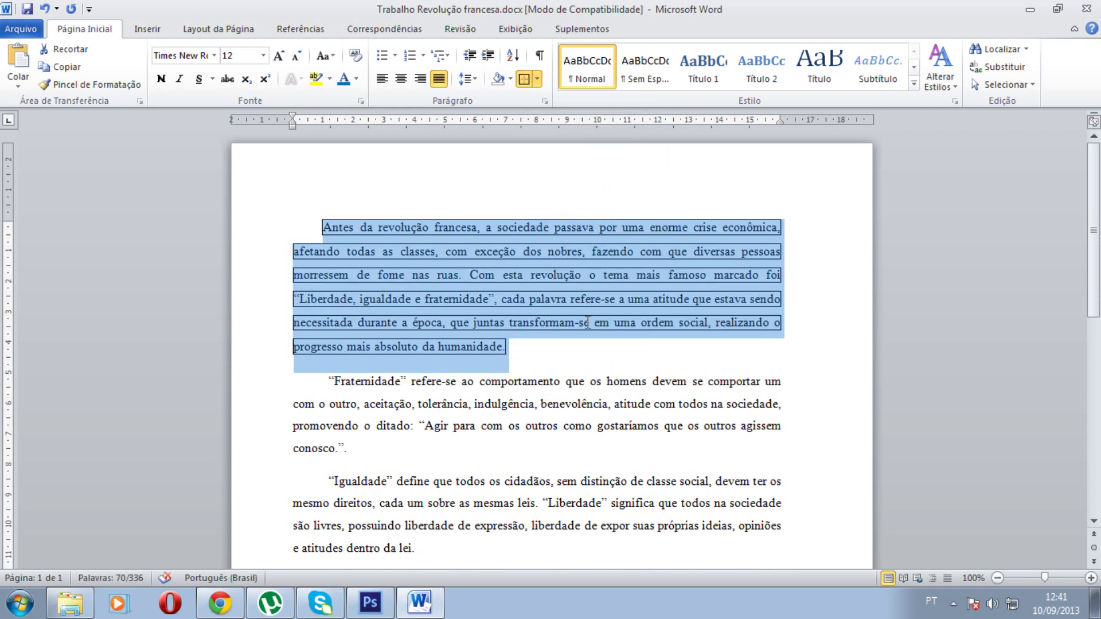
pyautogui.click(527, 357)
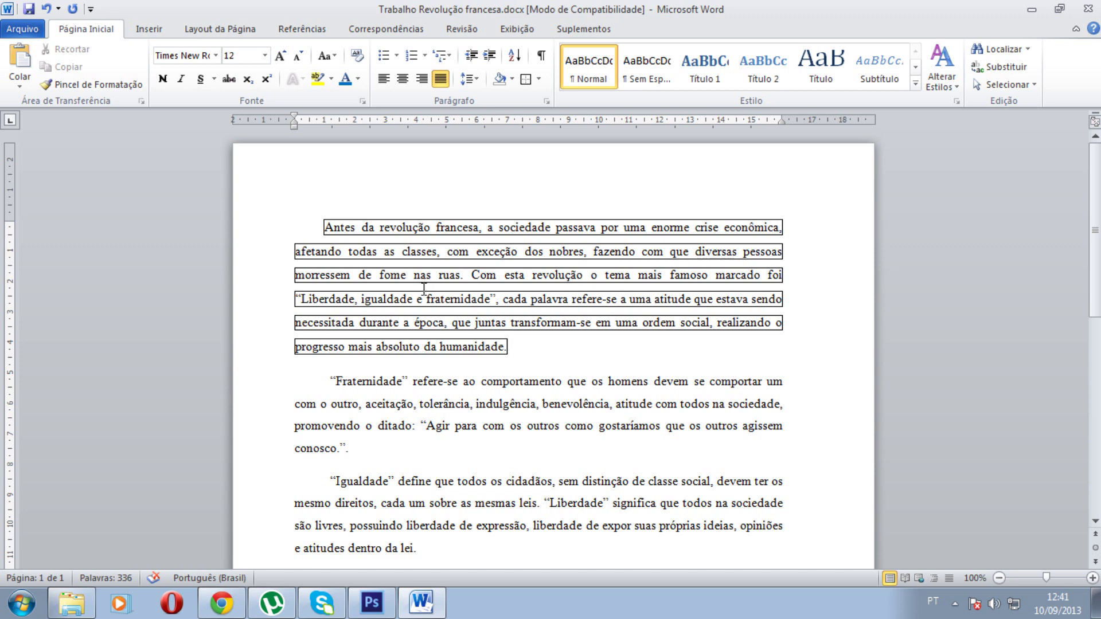
pyautogui.hotkey('ctrl', 'z')
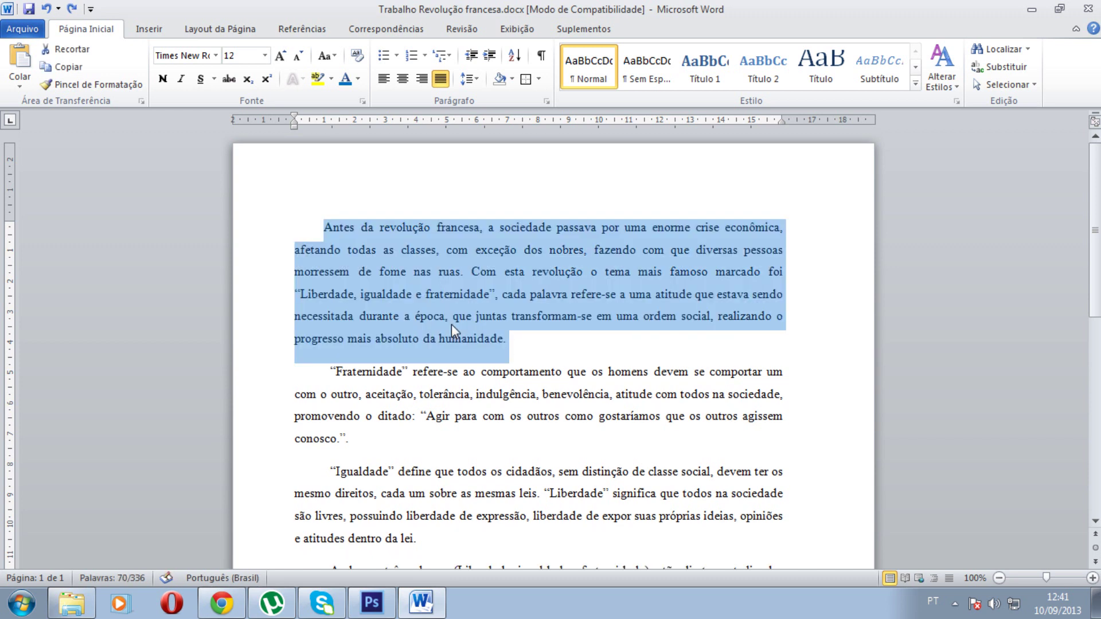
pyautogui.click(320, 225)
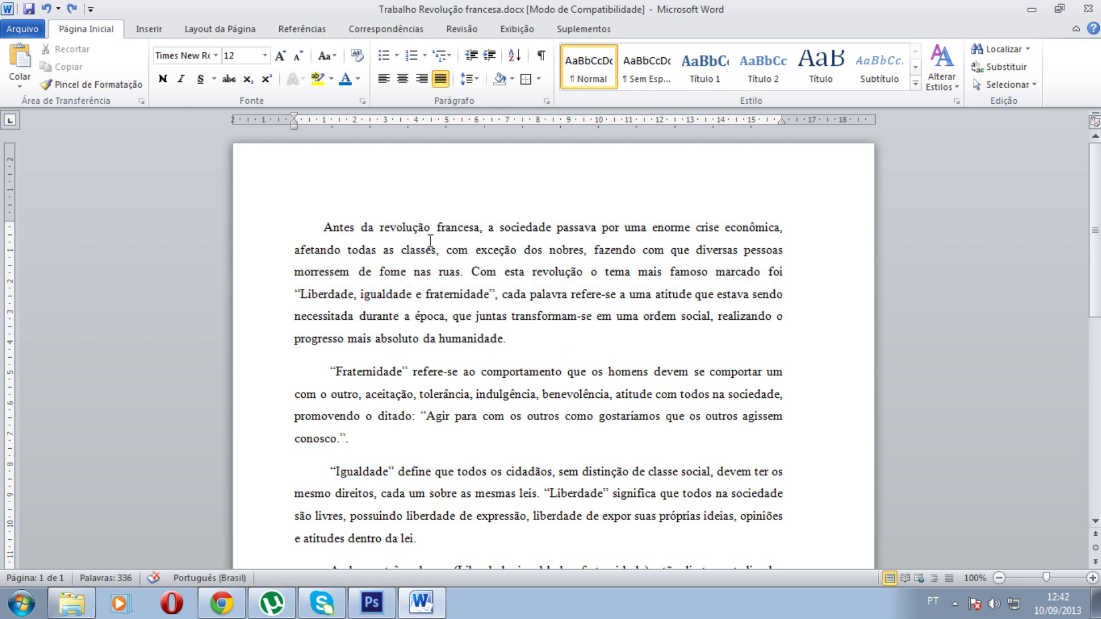
pyautogui.click(299, 225)
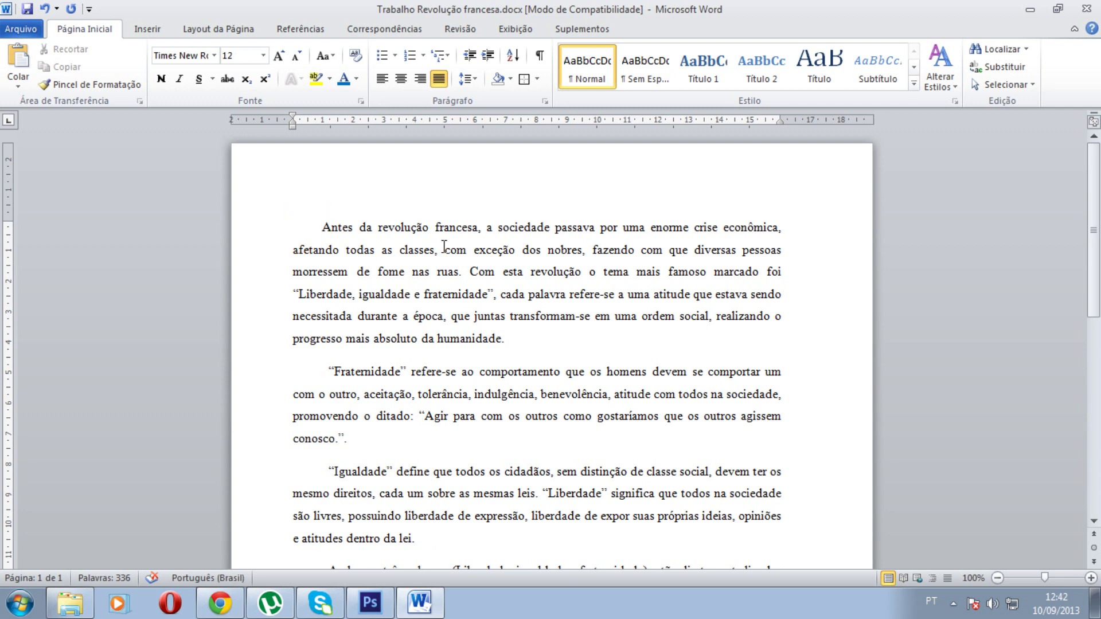
pyautogui.click(538, 79)
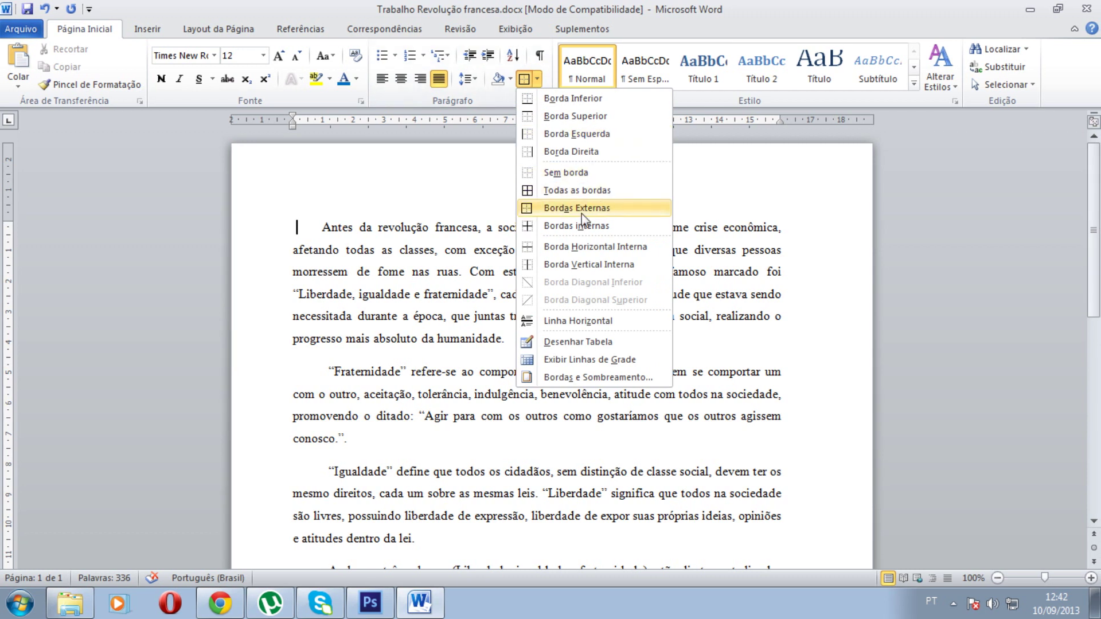
pyautogui.click(581, 210)
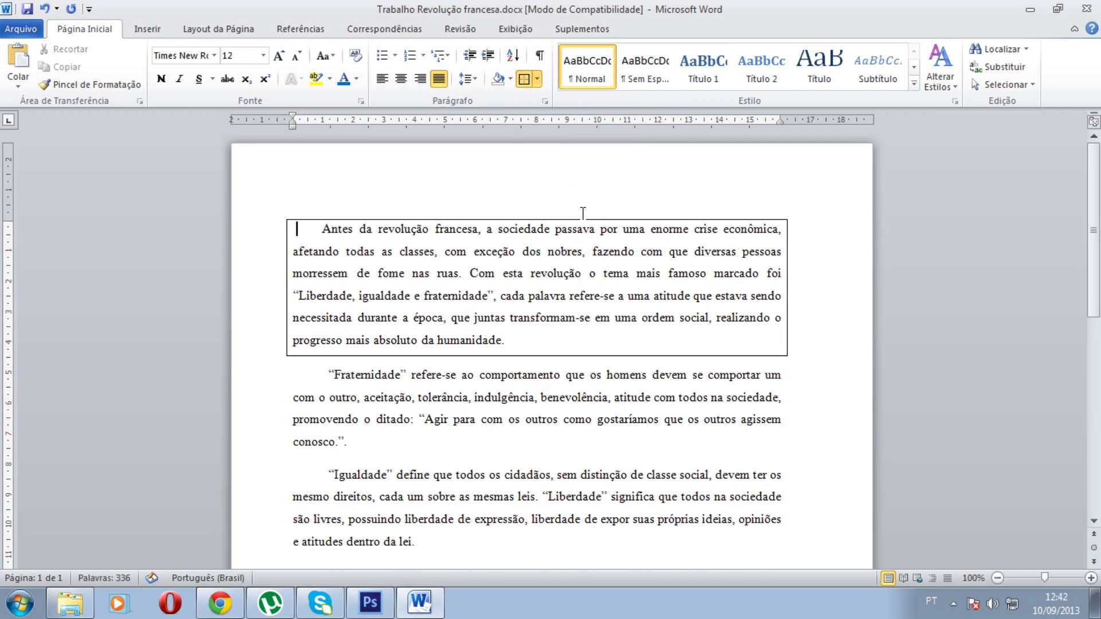
pyautogui.click(519, 419)
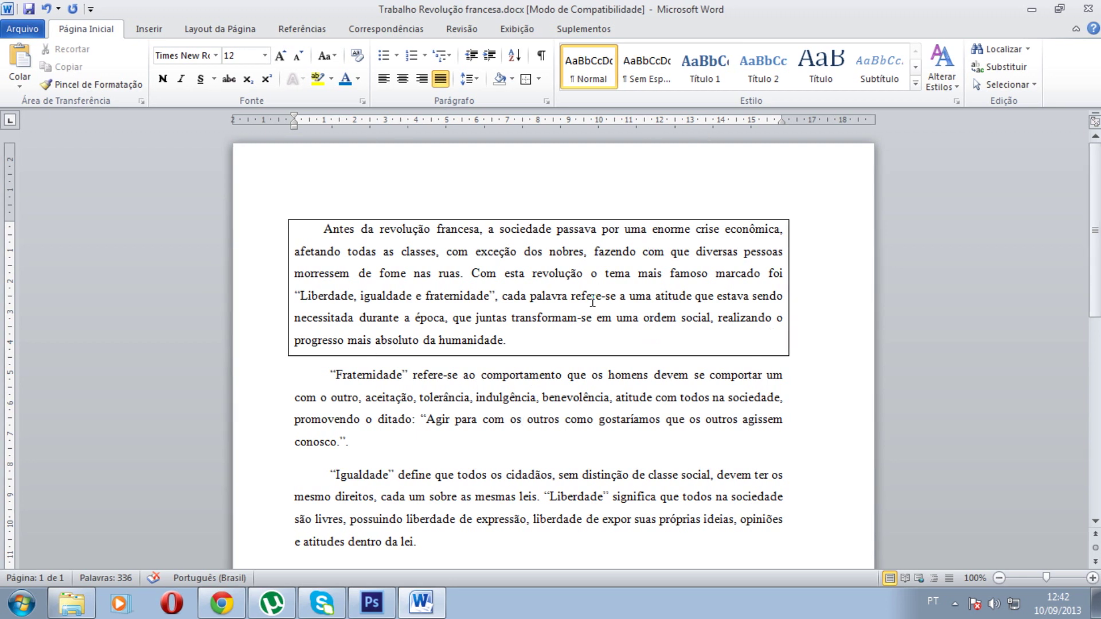
pyautogui.click(525, 335)
pyautogui.hotkey('ctrl', 'z')
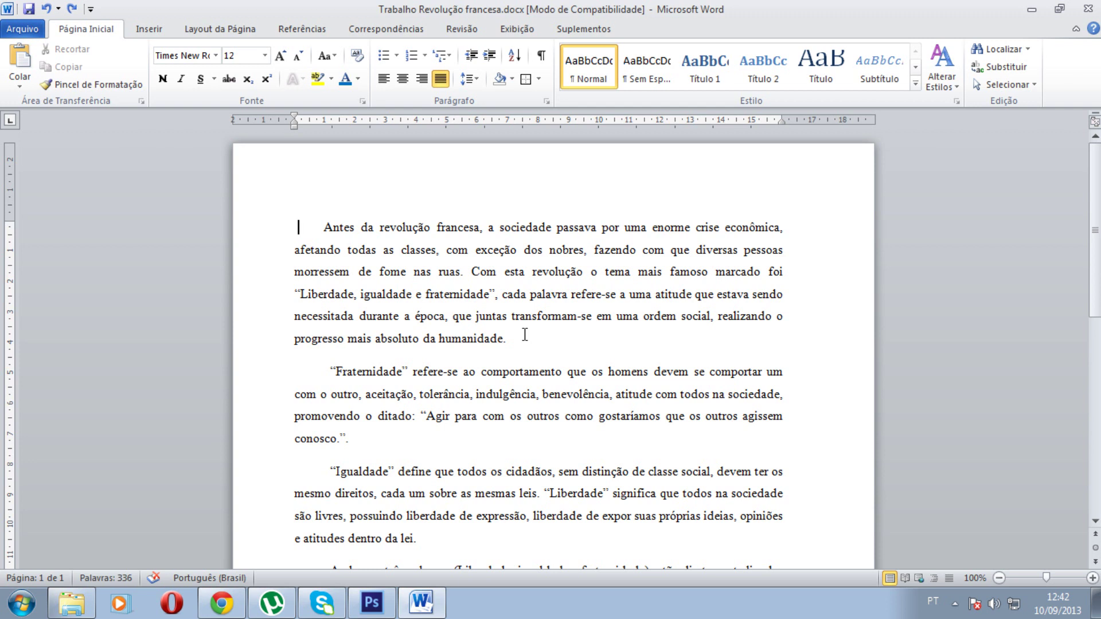
pyautogui.hotkey('ctrl', 'Home')
pyautogui.moveTo(296, 227); pyautogui.dragTo(538, 337)
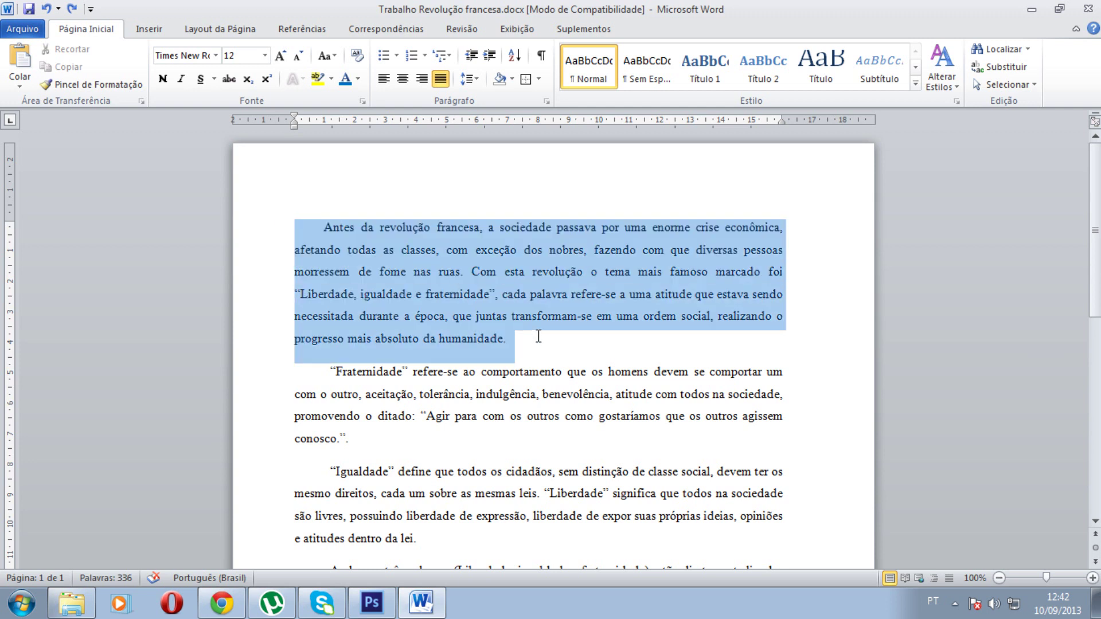
pyautogui.click(539, 78)
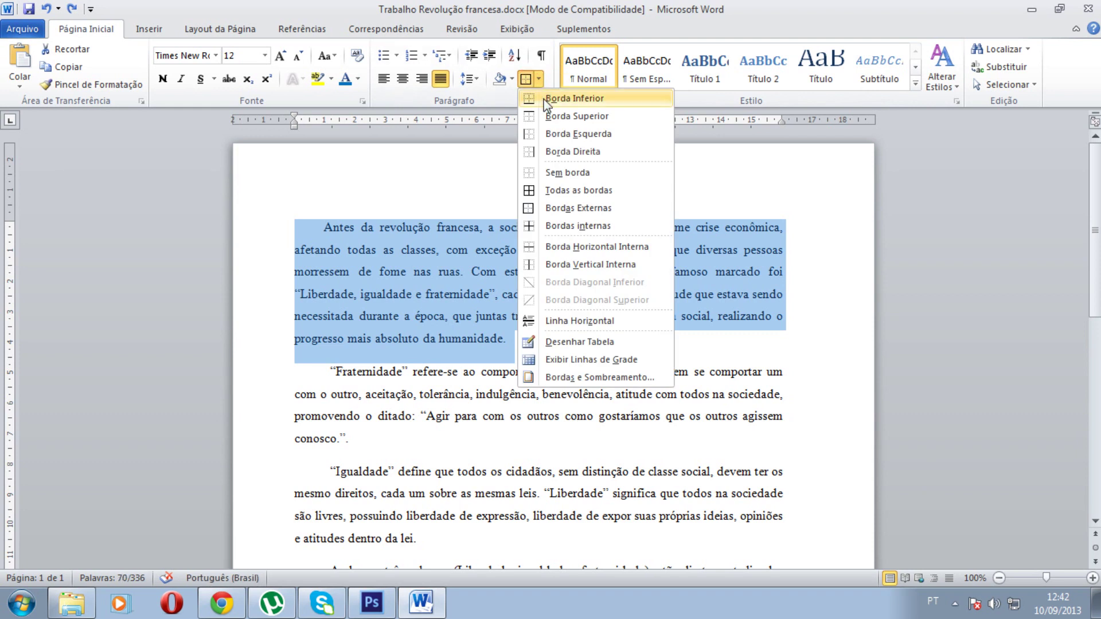
pyautogui.click(574, 98)
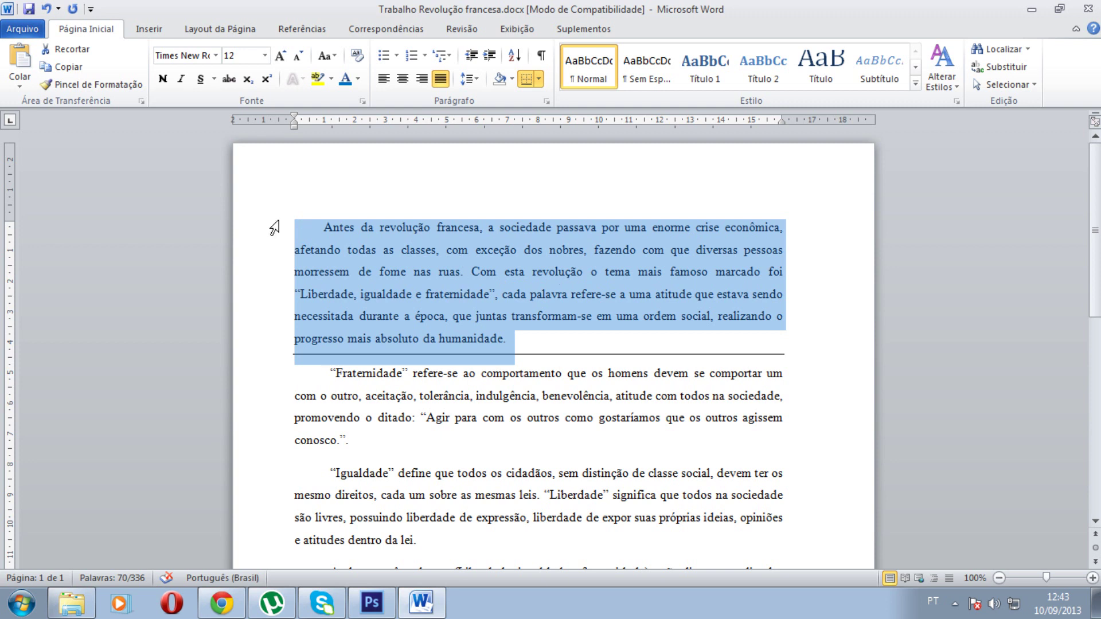
pyautogui.click(295, 229)
pyautogui.moveTo(291, 229)
pyautogui.mouseDown()
pyautogui.moveTo(365, 323)
pyautogui.moveTo(329, 225)
pyautogui.moveTo(476, 334)
pyautogui.moveTo(497, 328)
pyautogui.moveTo(273, 224)
pyautogui.mouseUp()
pyautogui.click(547, 366)
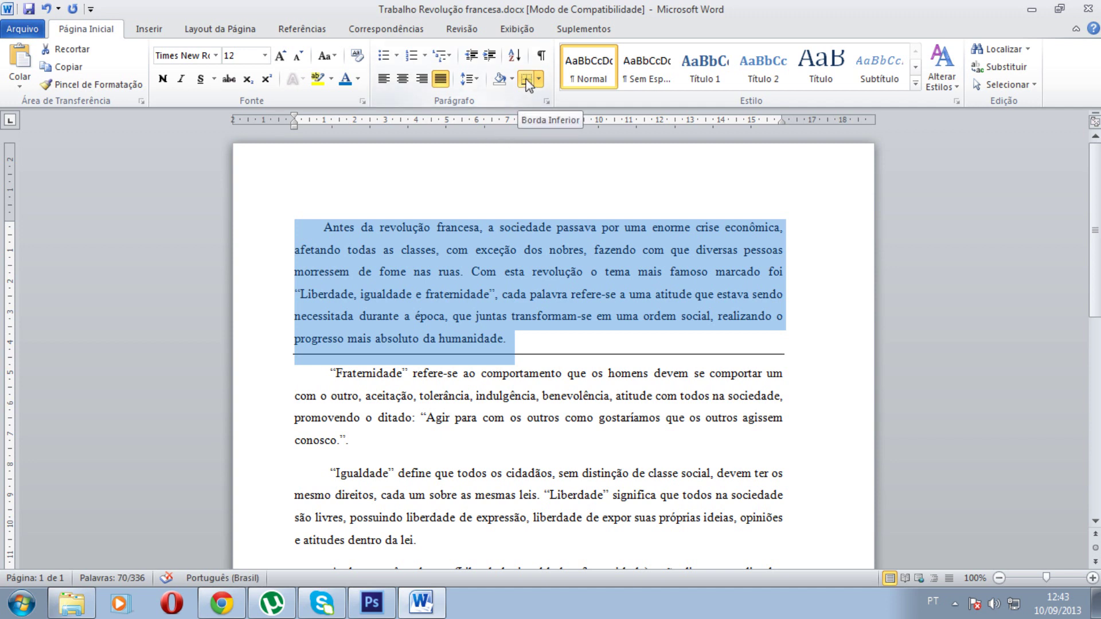
pyautogui.click(296, 225)
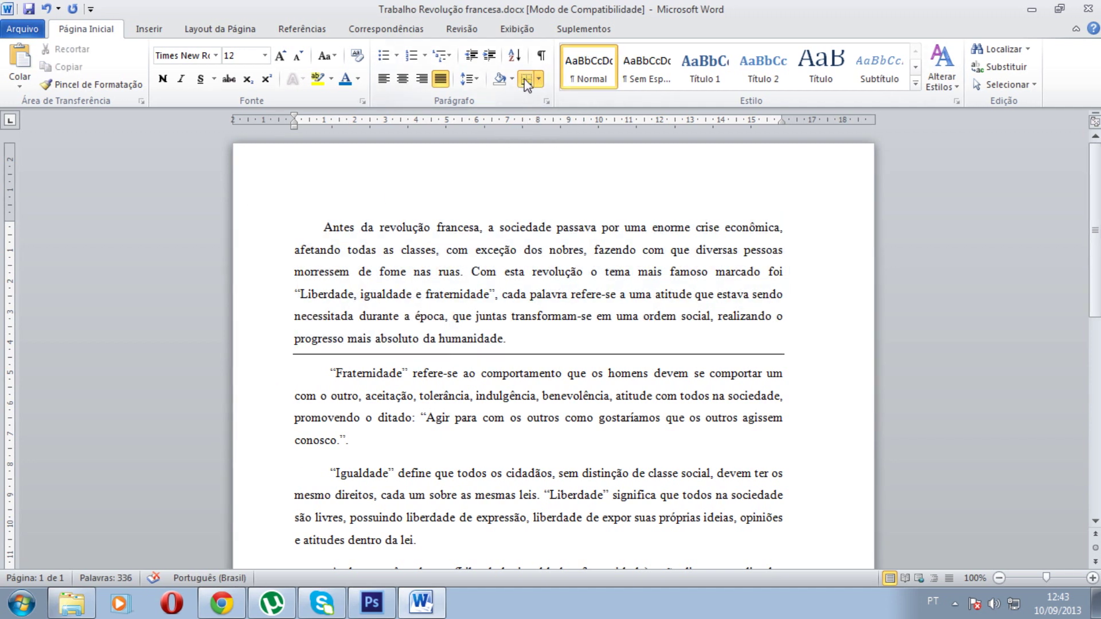
pyautogui.click(524, 79)
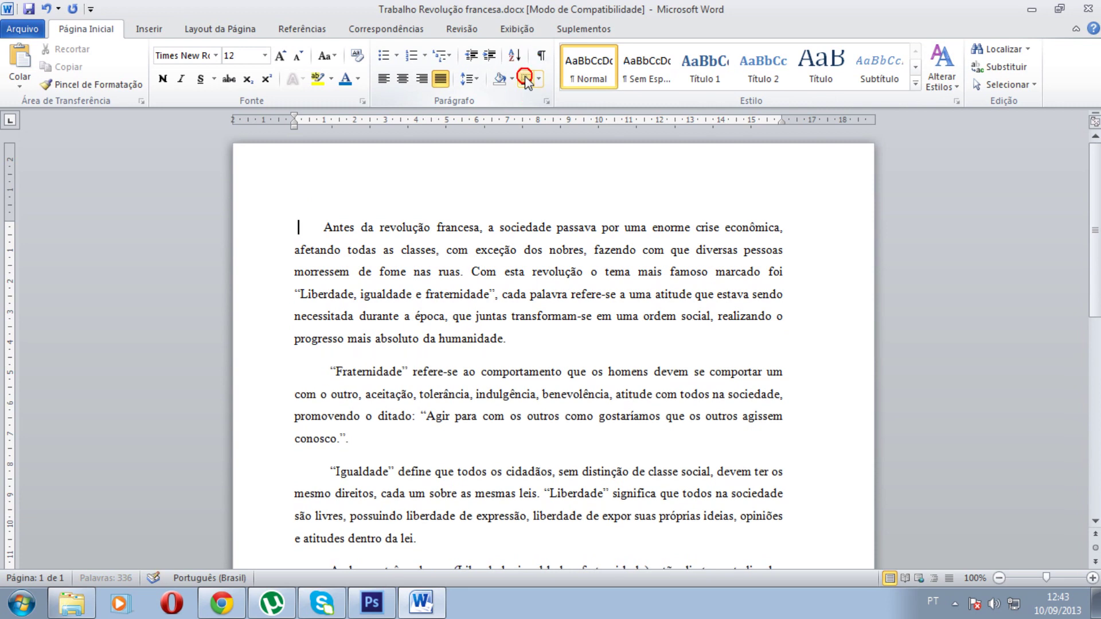
pyautogui.click(526, 79)
pyautogui.click(539, 79)
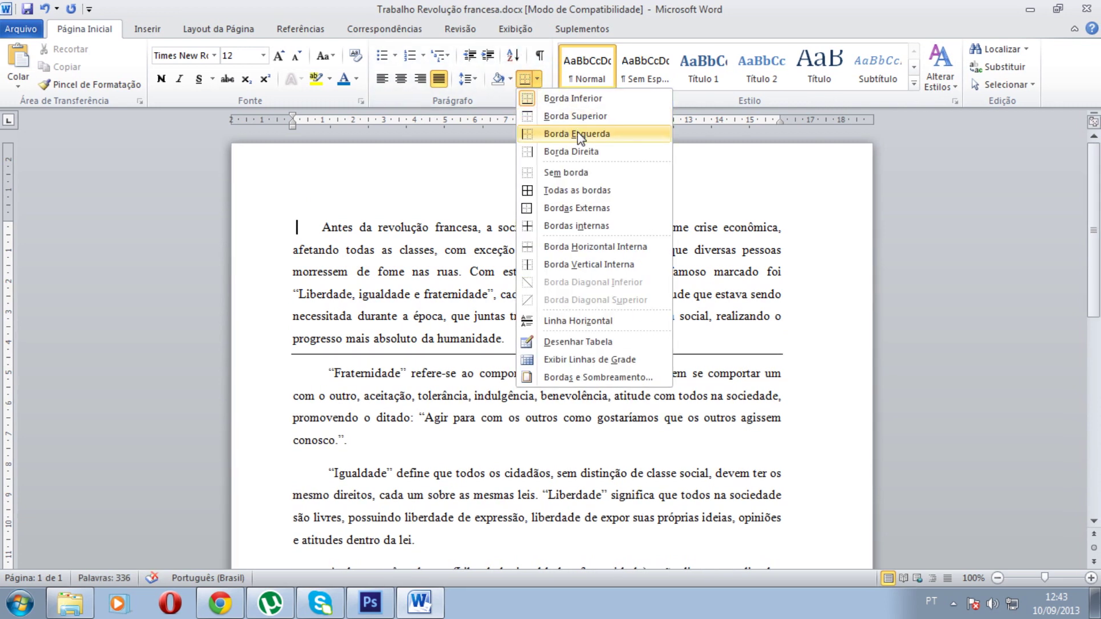
pyautogui.click(574, 151)
pyautogui.click(540, 80)
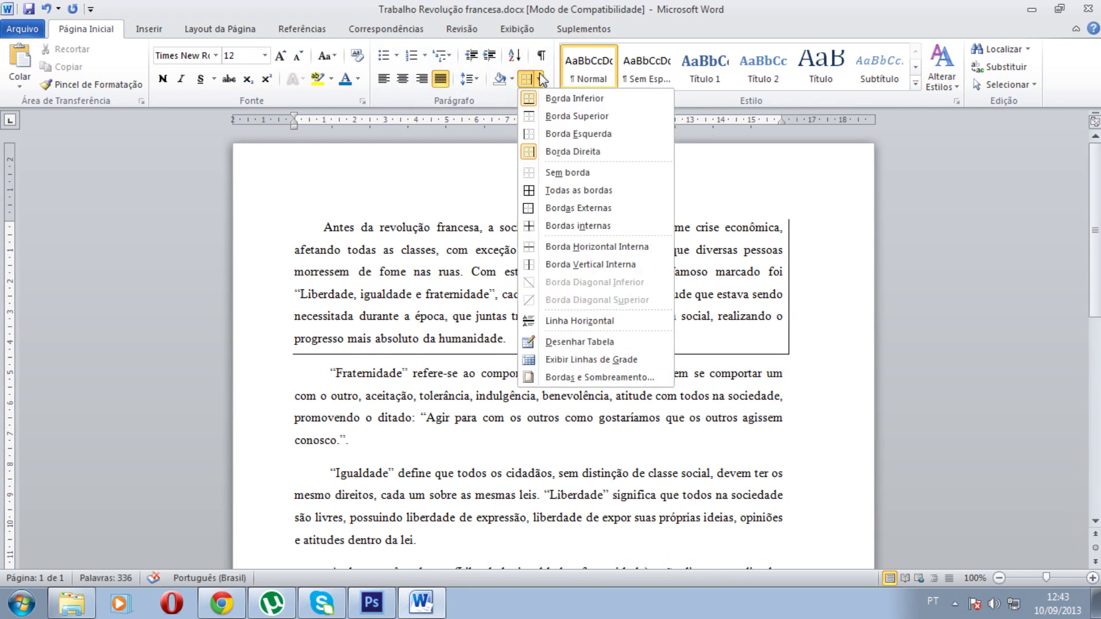
pyautogui.click(546, 150)
pyautogui.click(539, 80)
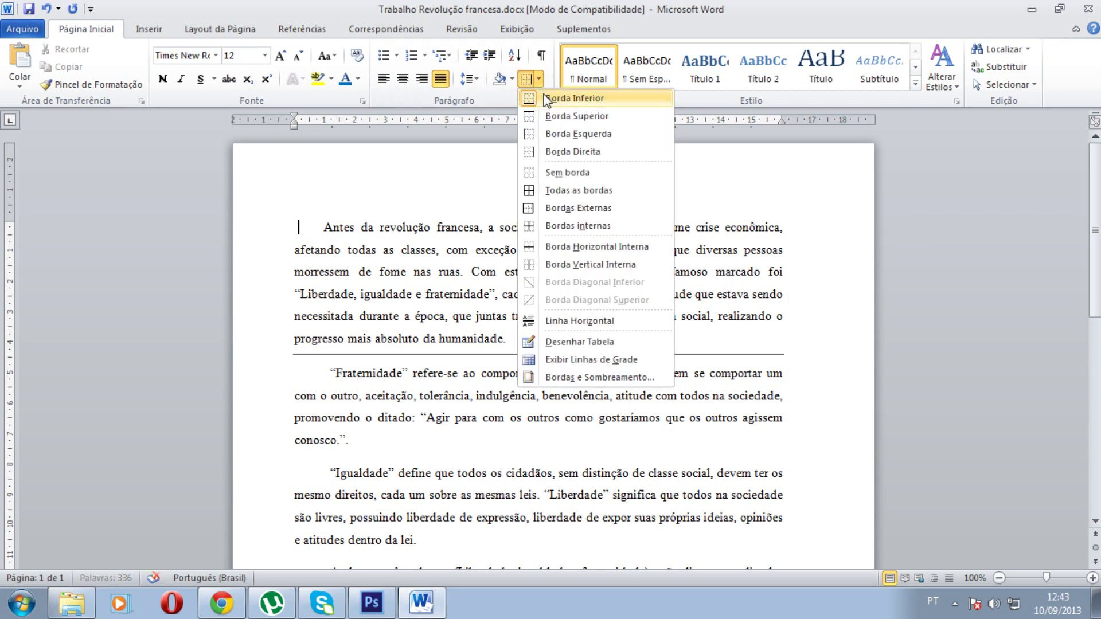
pyautogui.click(539, 98)
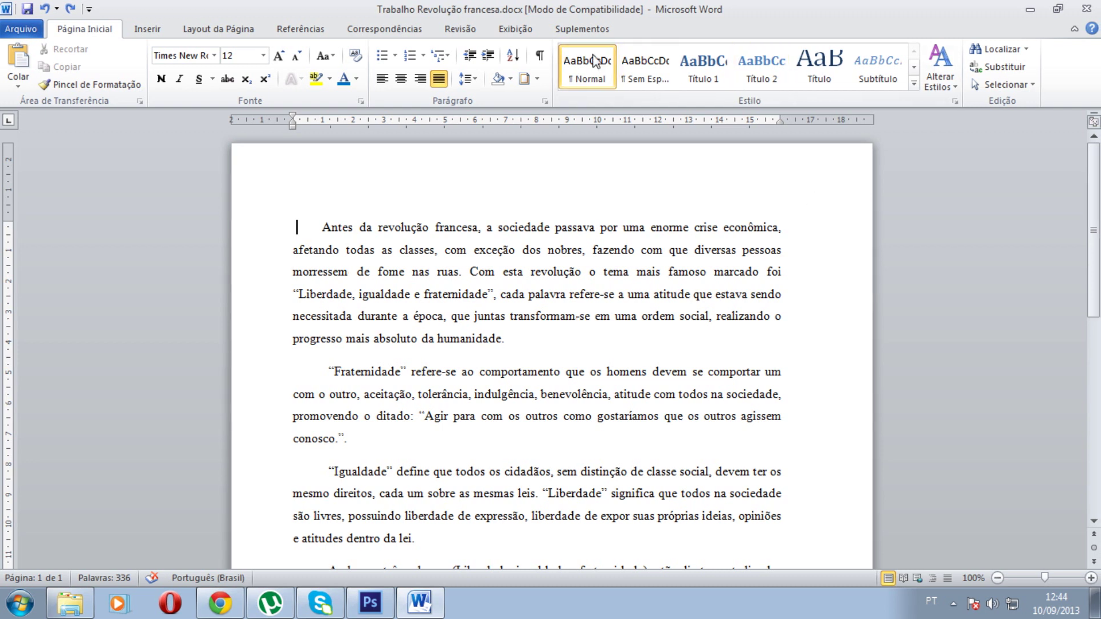
# Step: Try several border settings, then give the first paragraph a thick dashed 3 pt box border
pyautogui.click(539, 79)
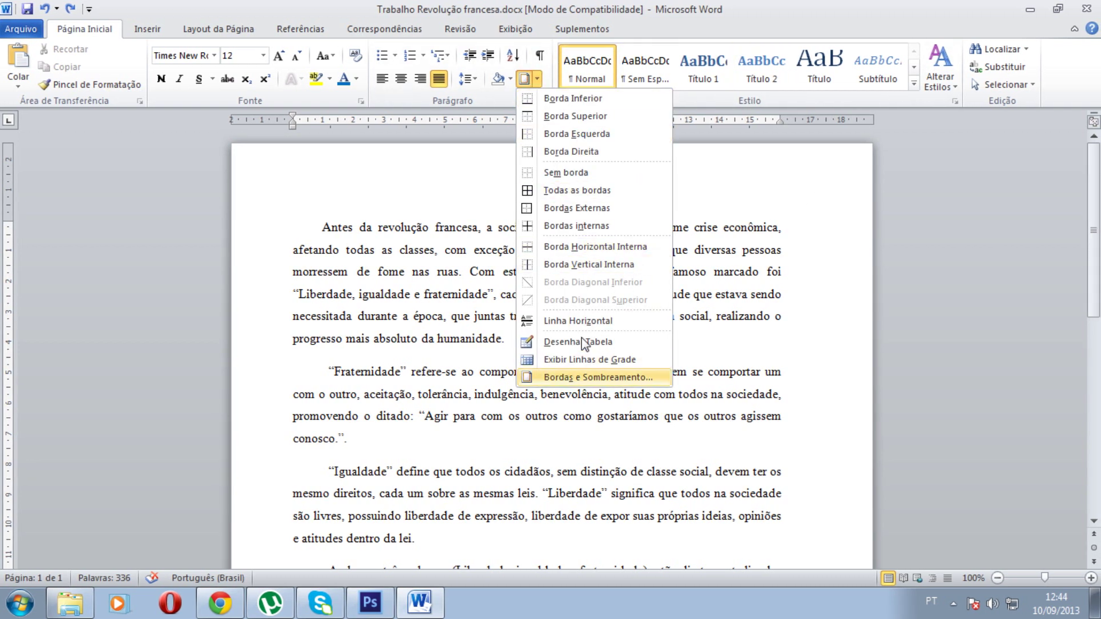
pyautogui.click(638, 378)
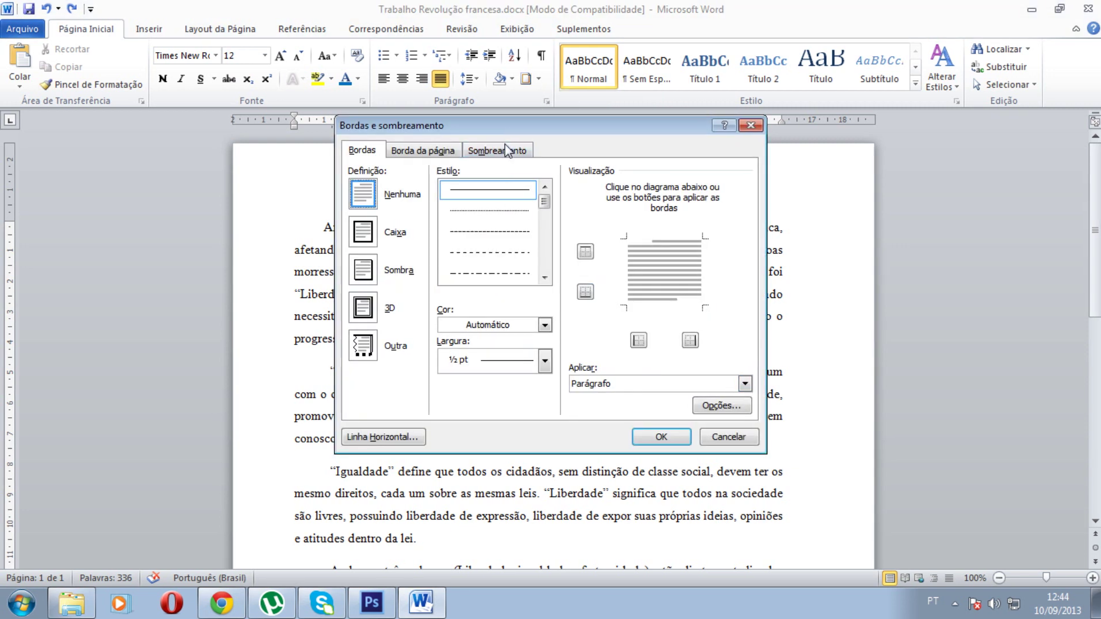
pyautogui.moveTo(472, 123); pyautogui.dragTo(857, 150)
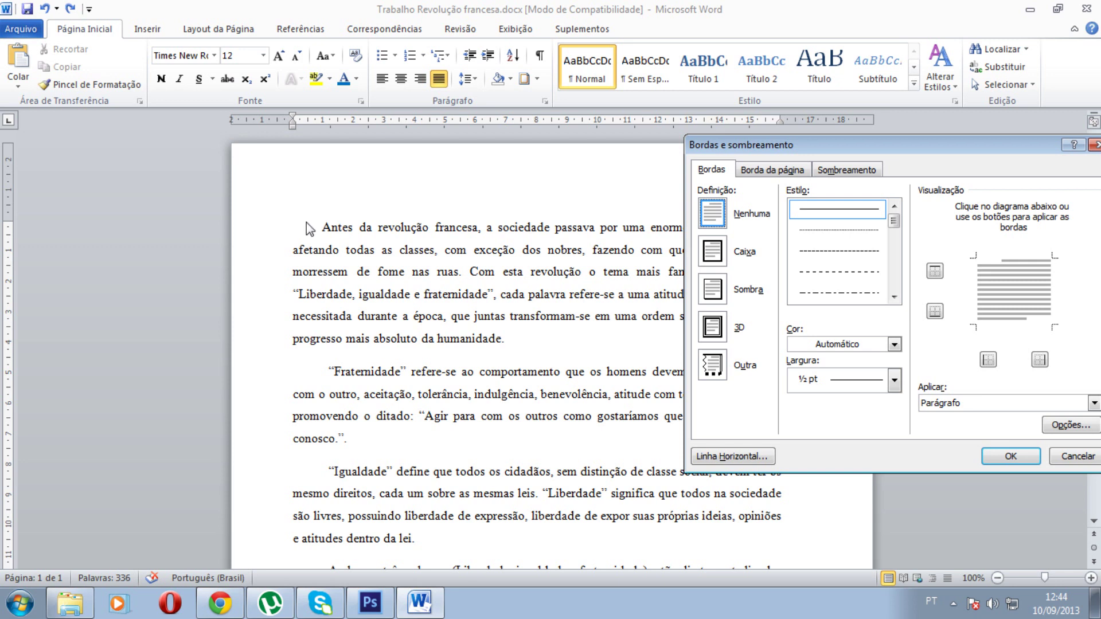
pyautogui.moveTo(1024, 153); pyautogui.dragTo(824, 169)
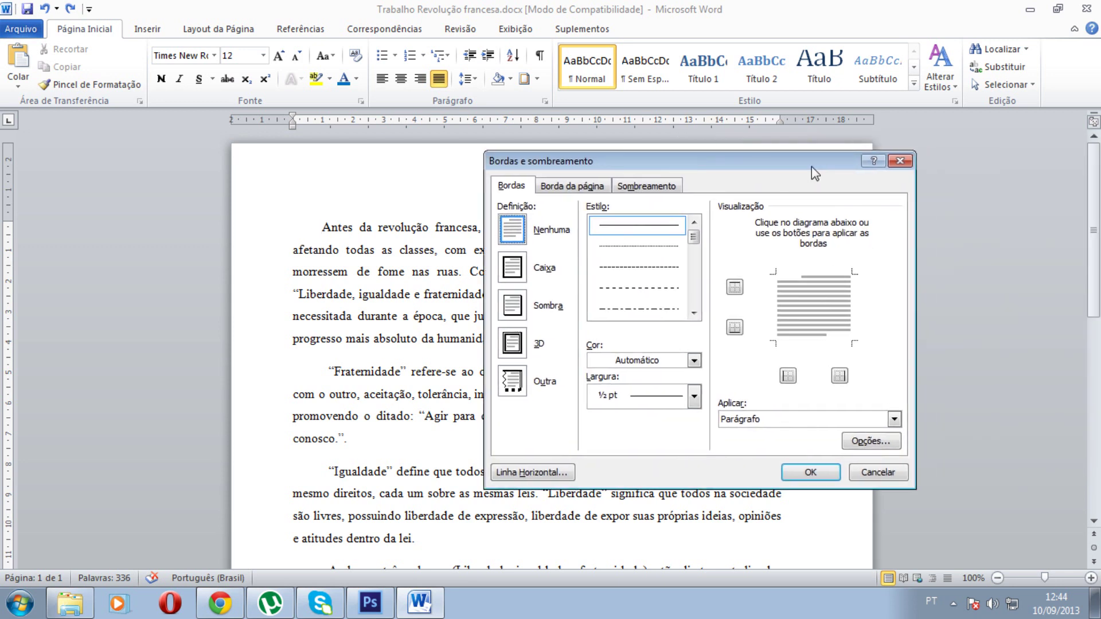
pyautogui.click(513, 275)
pyautogui.click(511, 320)
pyautogui.click(512, 343)
pyautogui.click(516, 391)
pyautogui.click(519, 240)
pyautogui.moveTo(694, 237); pyautogui.dragTo(694, 296)
pyautogui.click(656, 247)
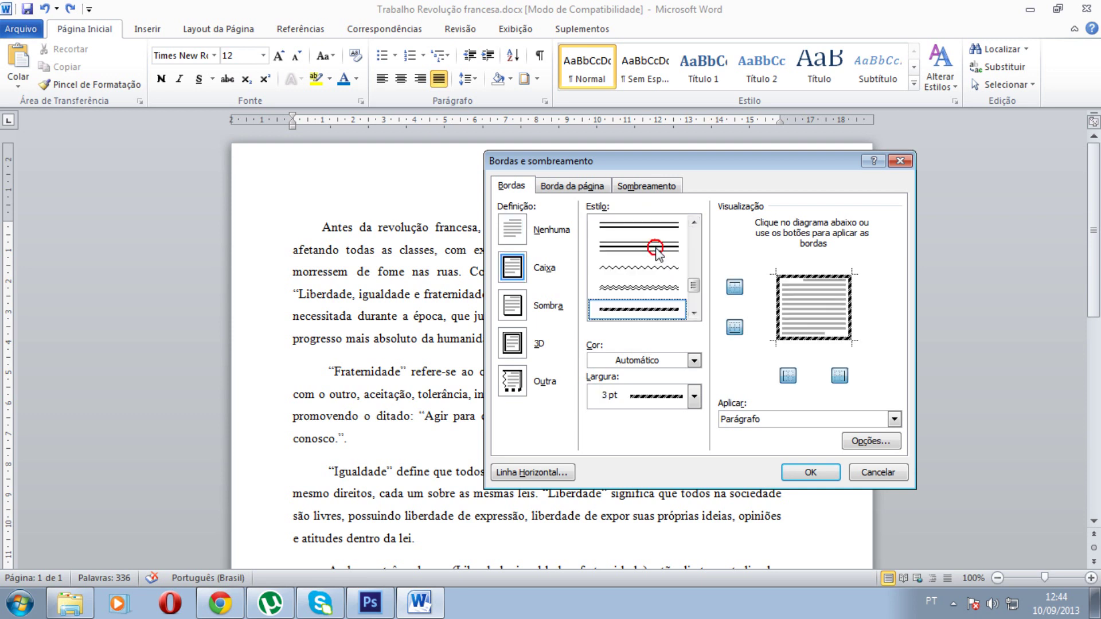
pyautogui.click(811, 472)
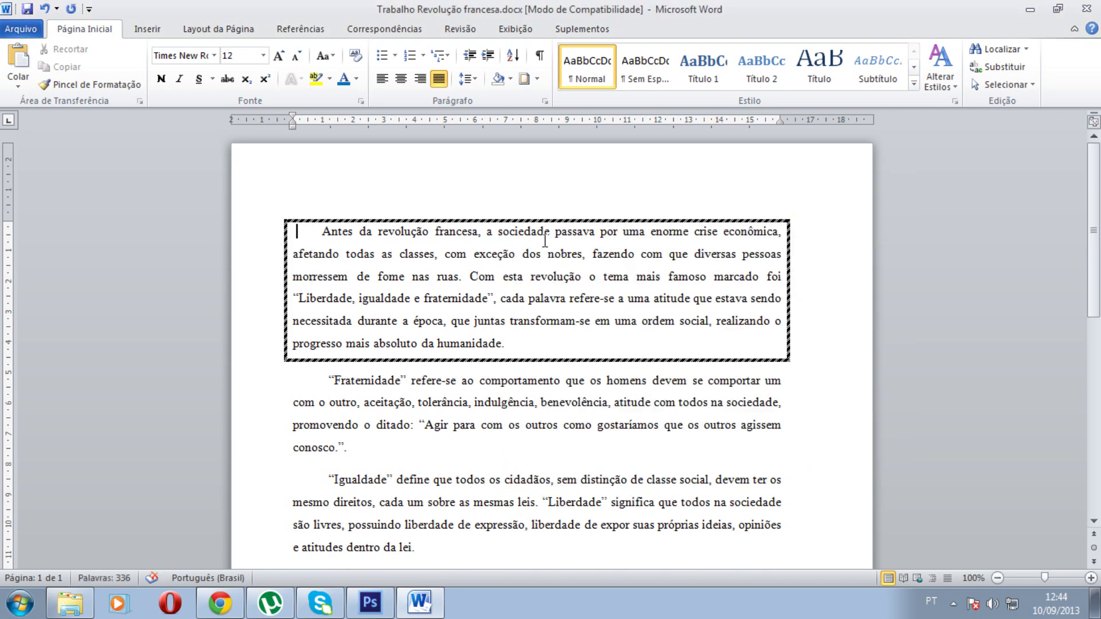
# Step: Undo the dashed paragraph border and reopen the Bordas e sombreamento dialog
pyautogui.click(1058, 579)
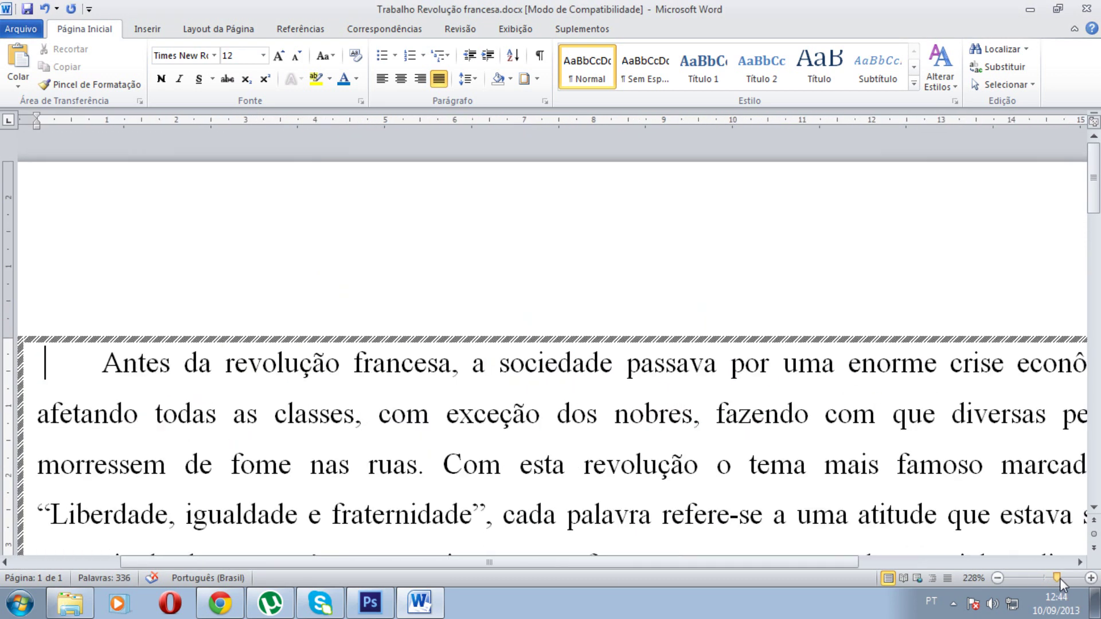
pyautogui.click(1060, 579)
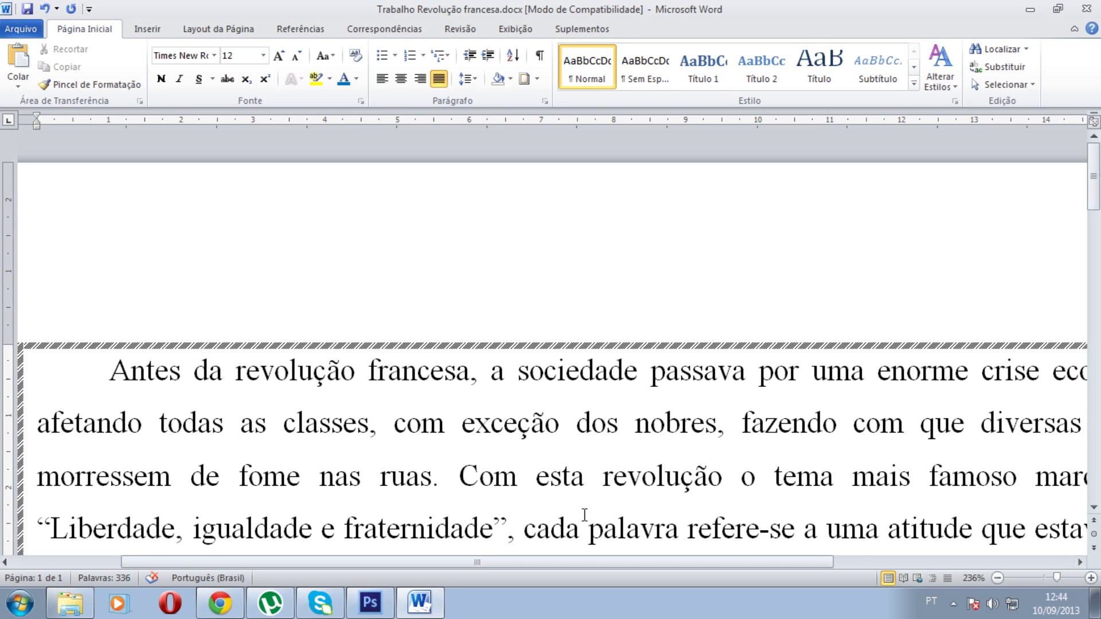
pyautogui.click(999, 577)
pyautogui.click(999, 577)
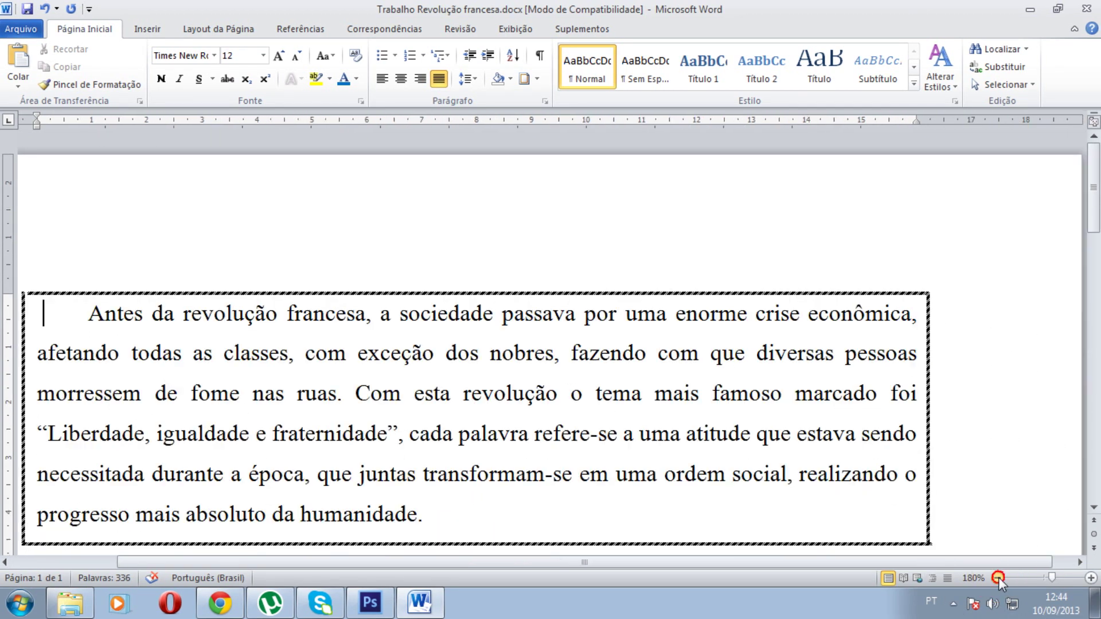
pyautogui.click(999, 577)
pyautogui.click(999, 578)
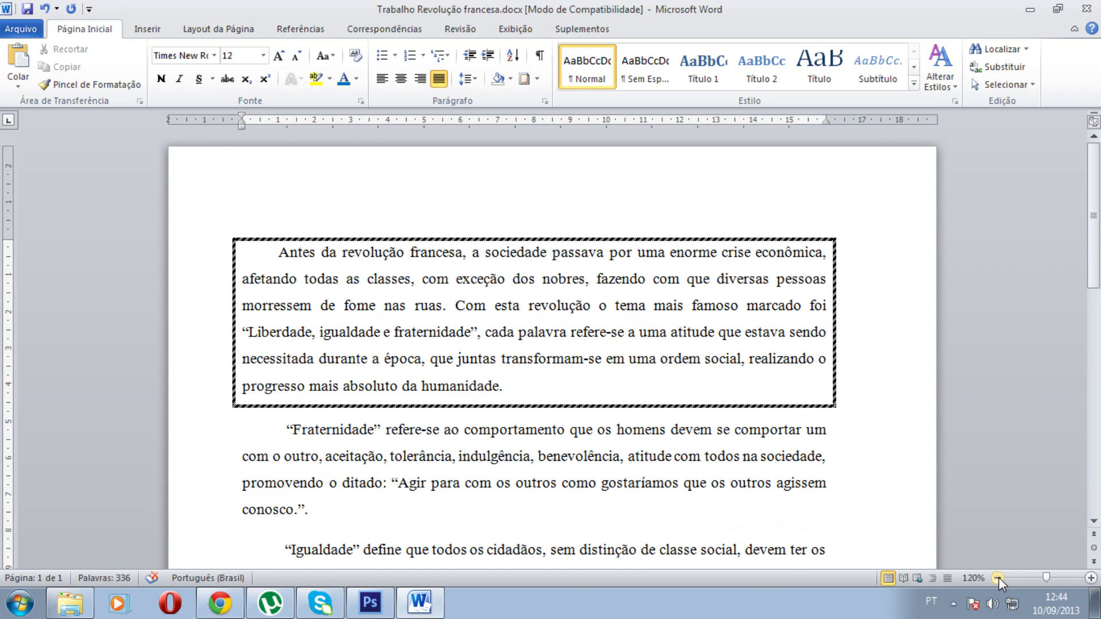
pyautogui.hotkey('ctrl', 'z')
pyautogui.click(523, 79)
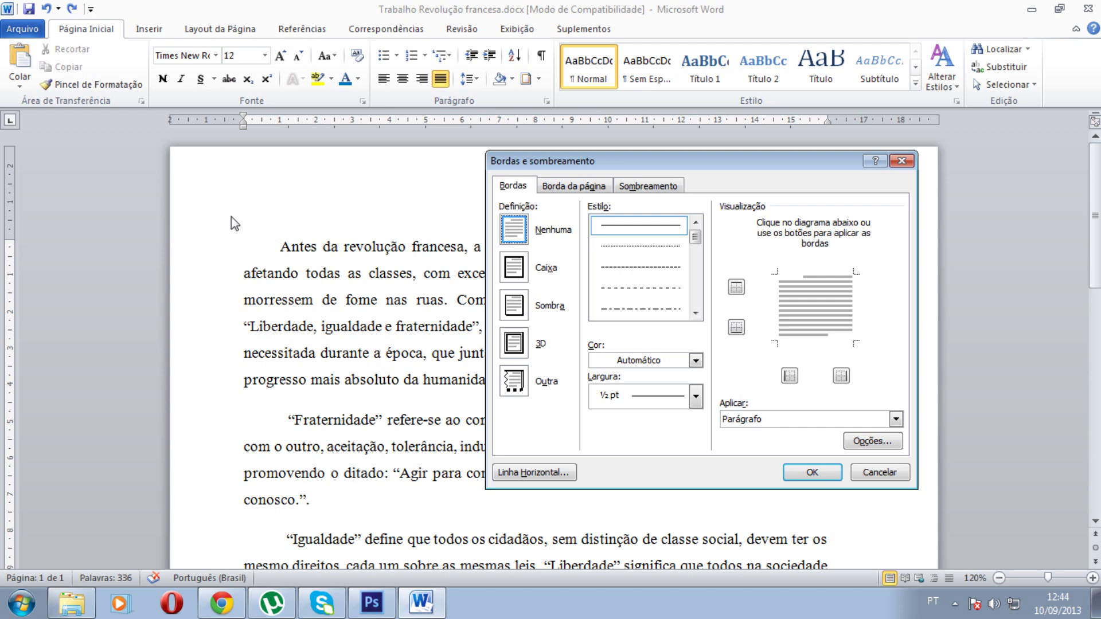
# Step: Keep Parágrafo as the border target and close the borders dialog
pyautogui.click(769, 418)
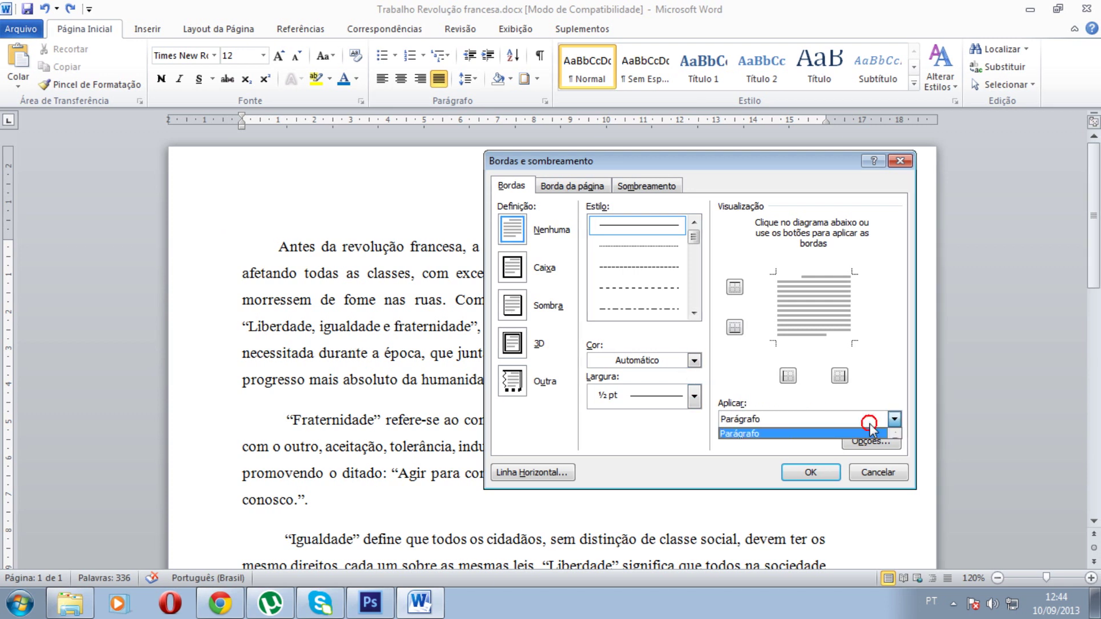
pyautogui.click(871, 427)
pyautogui.doubleClick(871, 428)
pyautogui.doubleClick(872, 428)
pyautogui.click(808, 420)
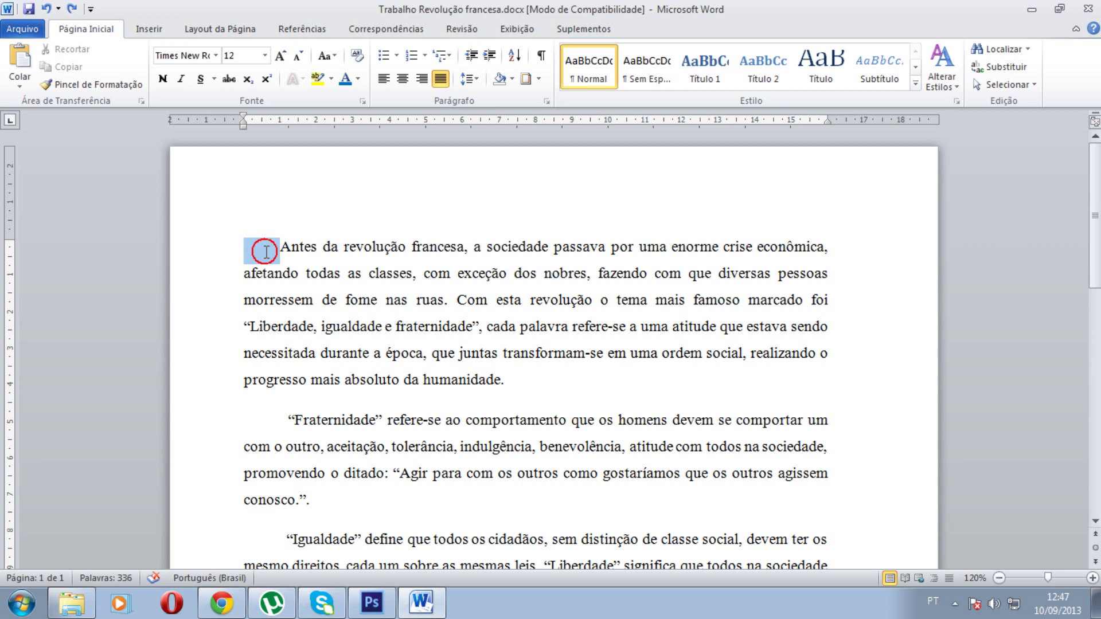
# Step: Reselect the first paragraph, apply a box border to Texto, then undo the line-by-line boxes
pyautogui.moveTo(247, 246); pyautogui.dragTo(545, 381)
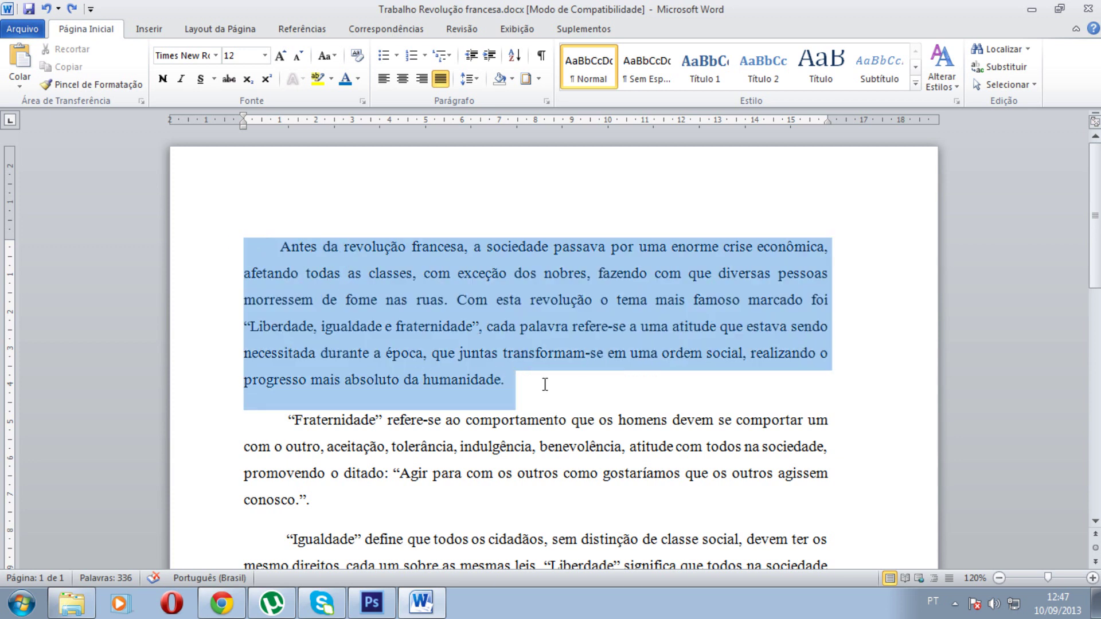
pyautogui.click(526, 78)
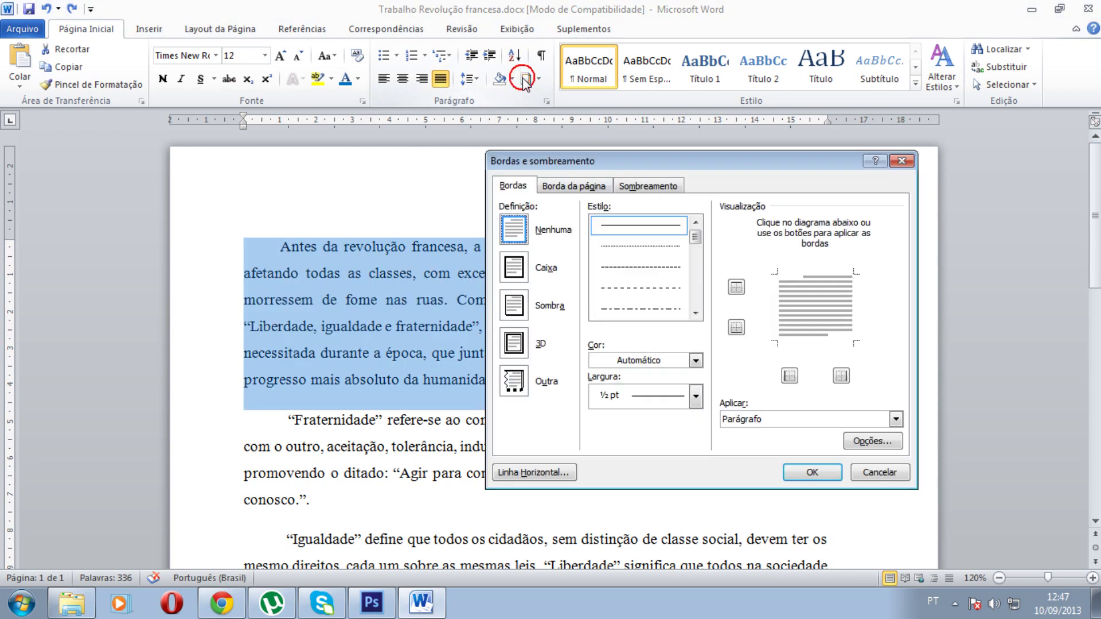
pyautogui.click(773, 421)
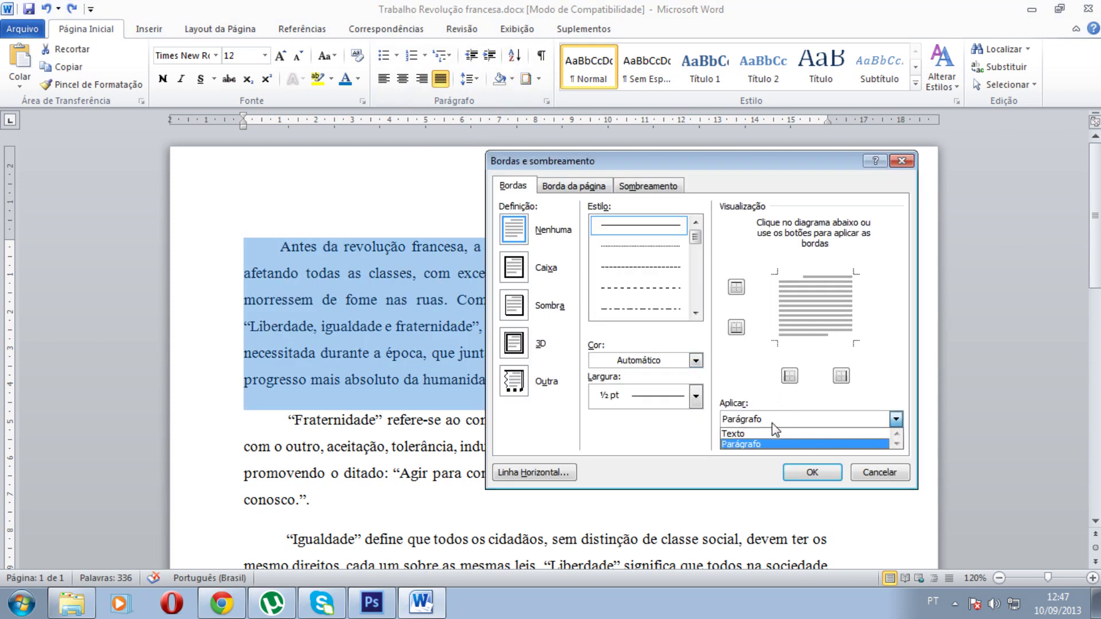
pyautogui.click(756, 434)
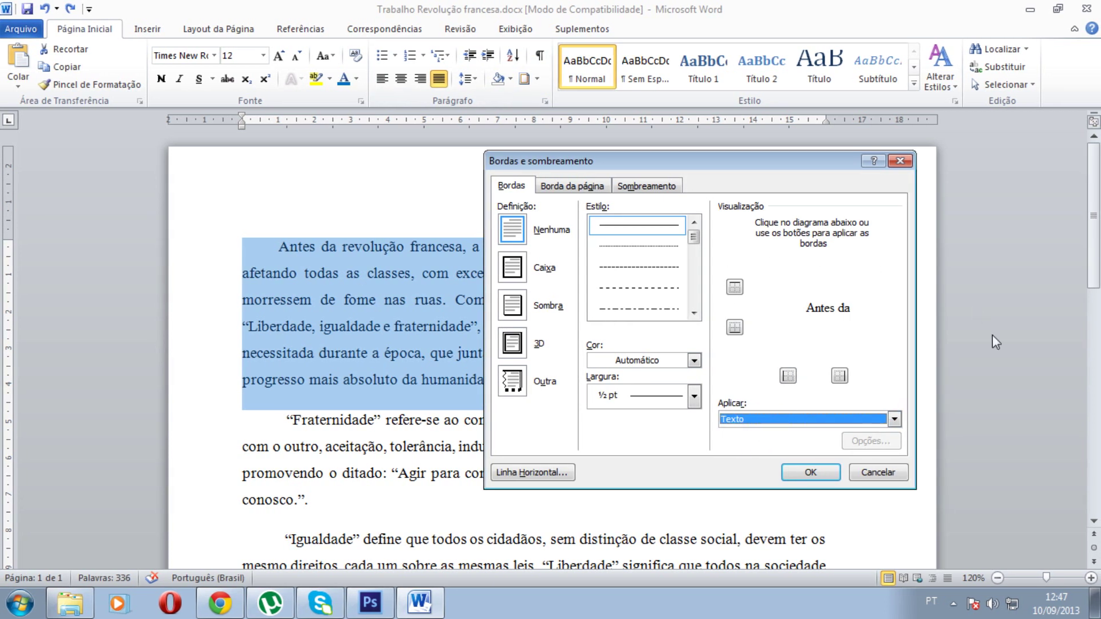
pyautogui.click(740, 419)
pyautogui.click(748, 437)
pyautogui.hotkey('alt', 'x')
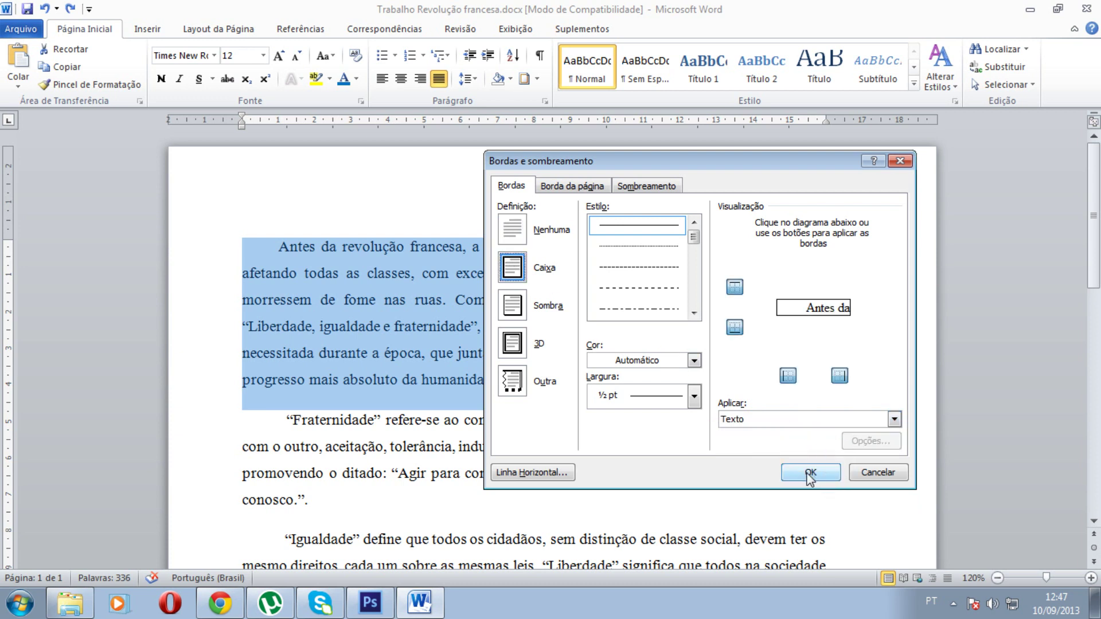
pyautogui.click(809, 473)
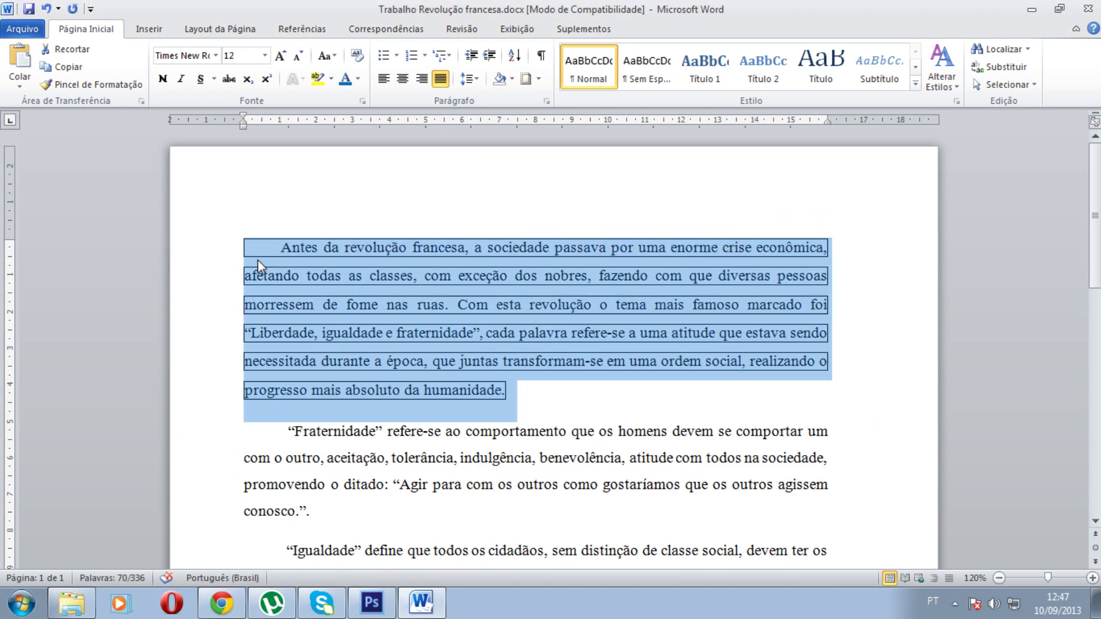
pyautogui.hotkey('ctrl', 'z')
# Step: Apply a thin ½ pt box border around the whole first paragraph
pyautogui.click(525, 79)
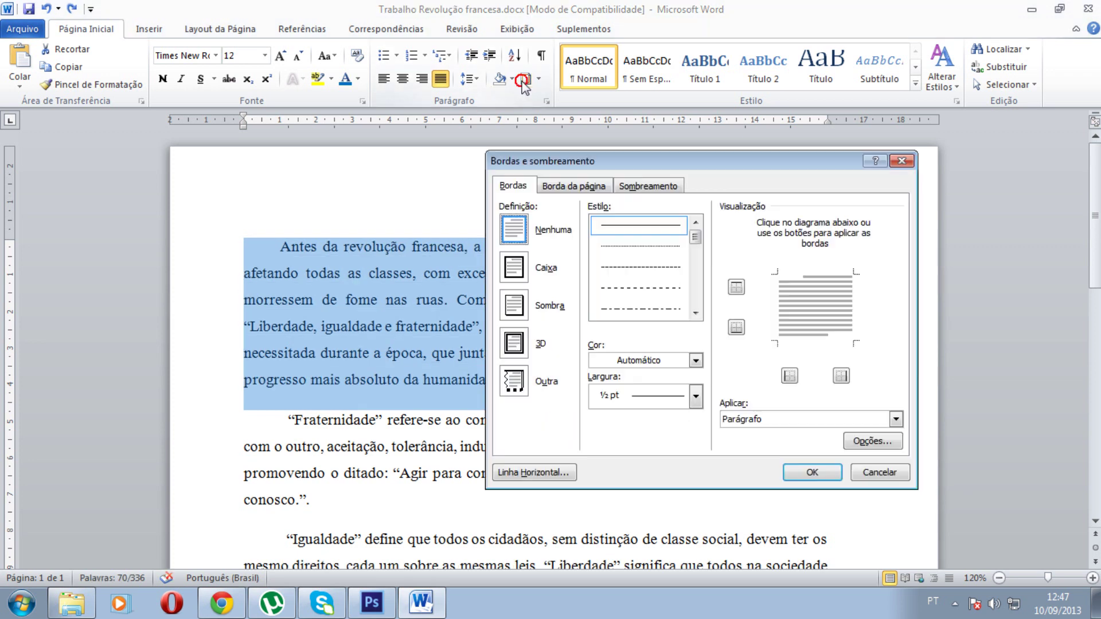
pyautogui.click(532, 281)
pyautogui.click(791, 420)
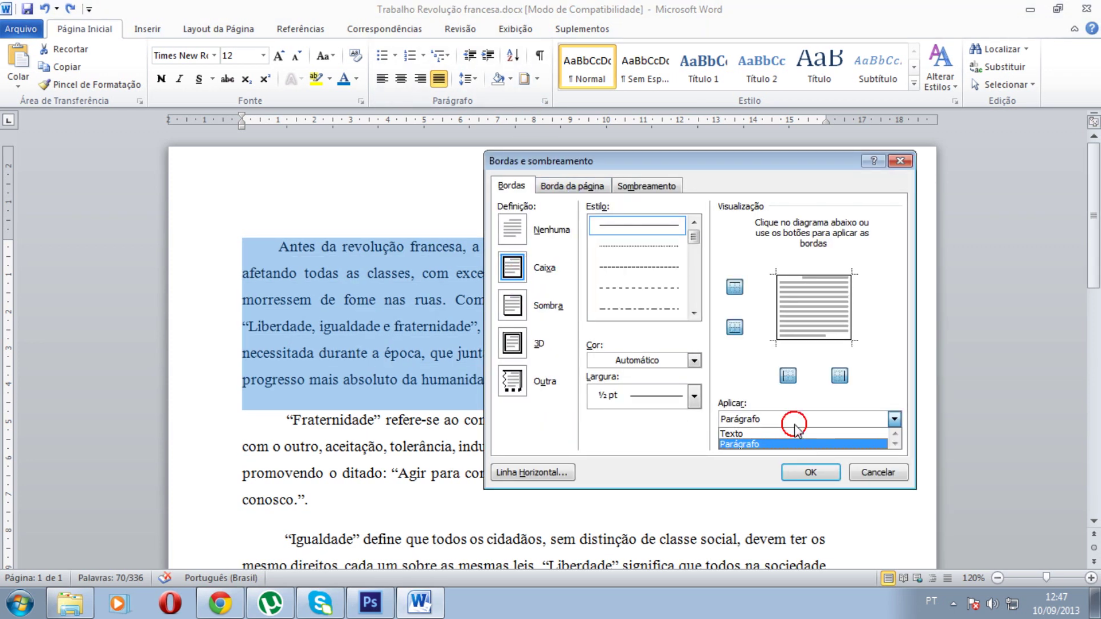
pyautogui.click(798, 431)
pyautogui.click(809, 472)
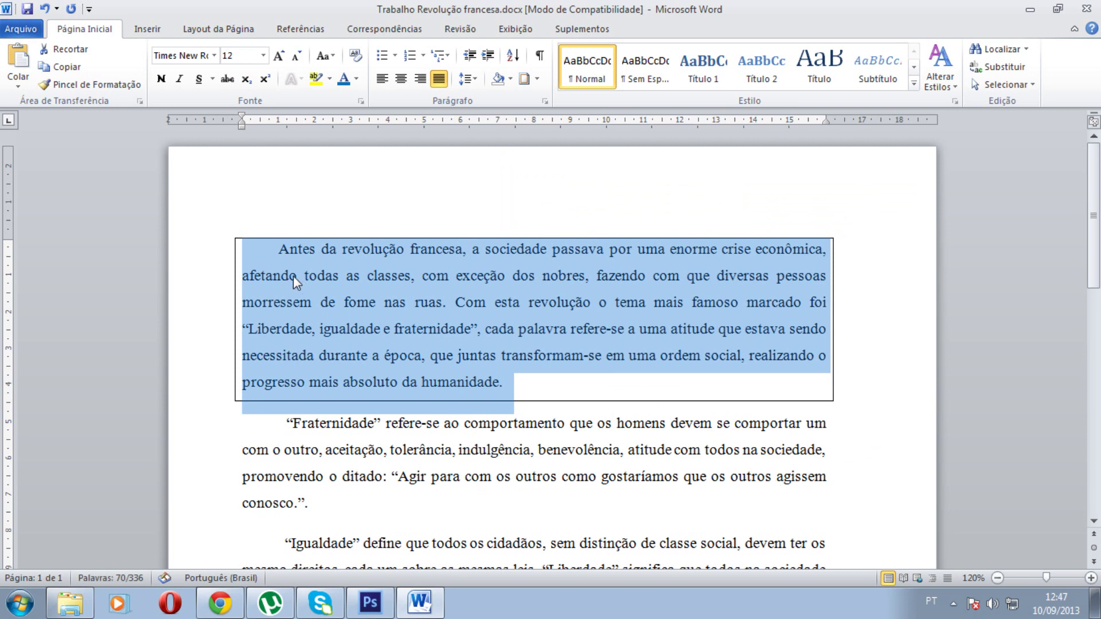
# Step: Undo the paragraph box and frame the page with a 3 pt box page border
pyautogui.hotkey('ctrl', 'z')
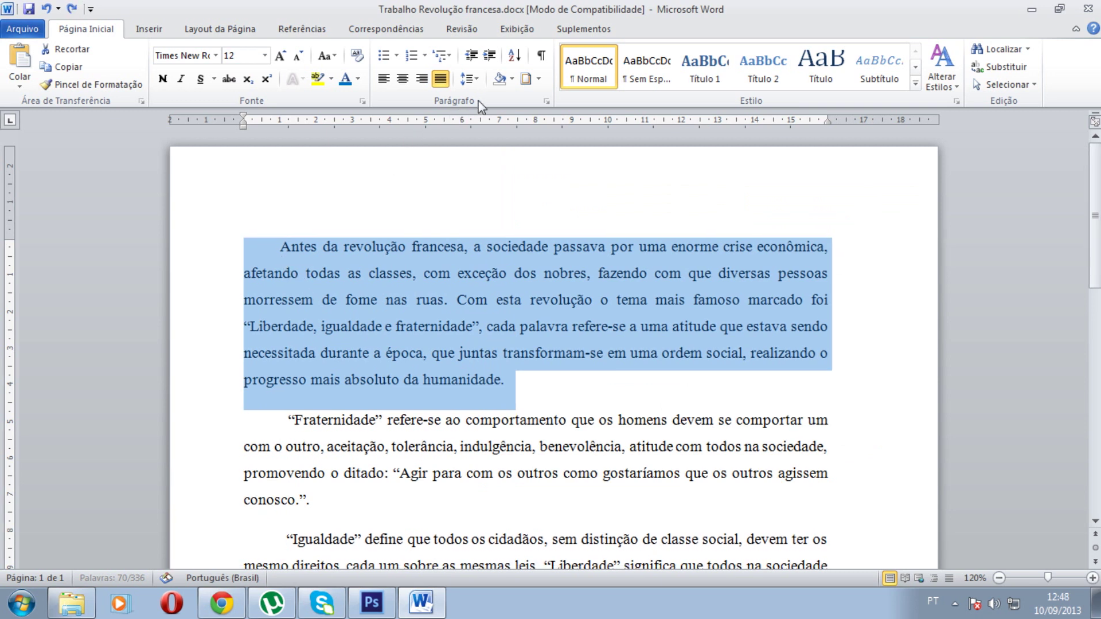
pyautogui.click(525, 79)
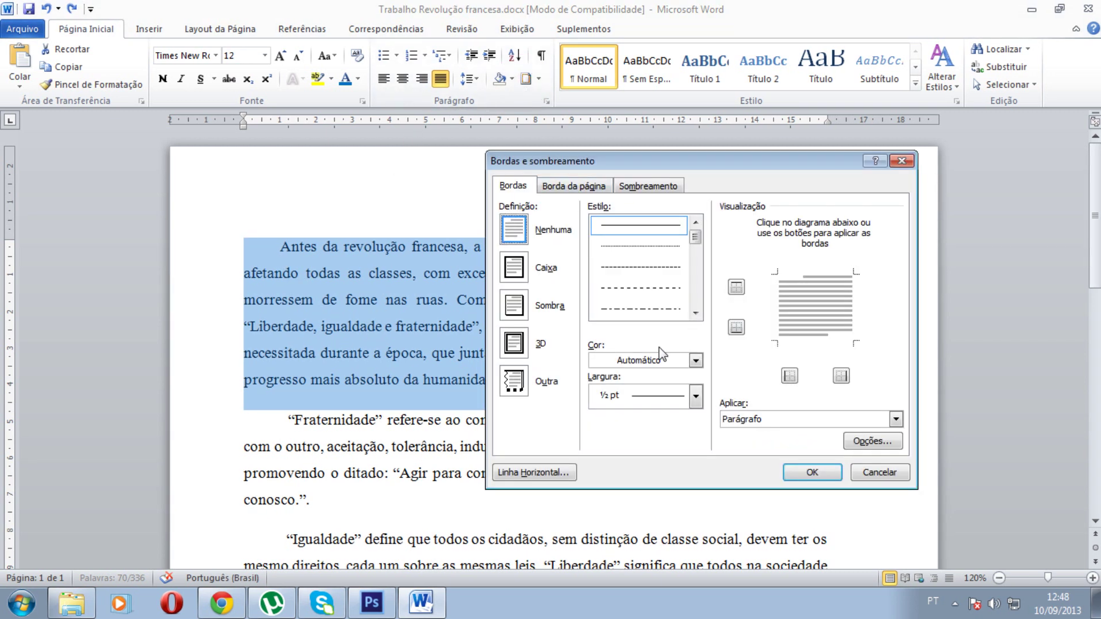
pyautogui.click(573, 189)
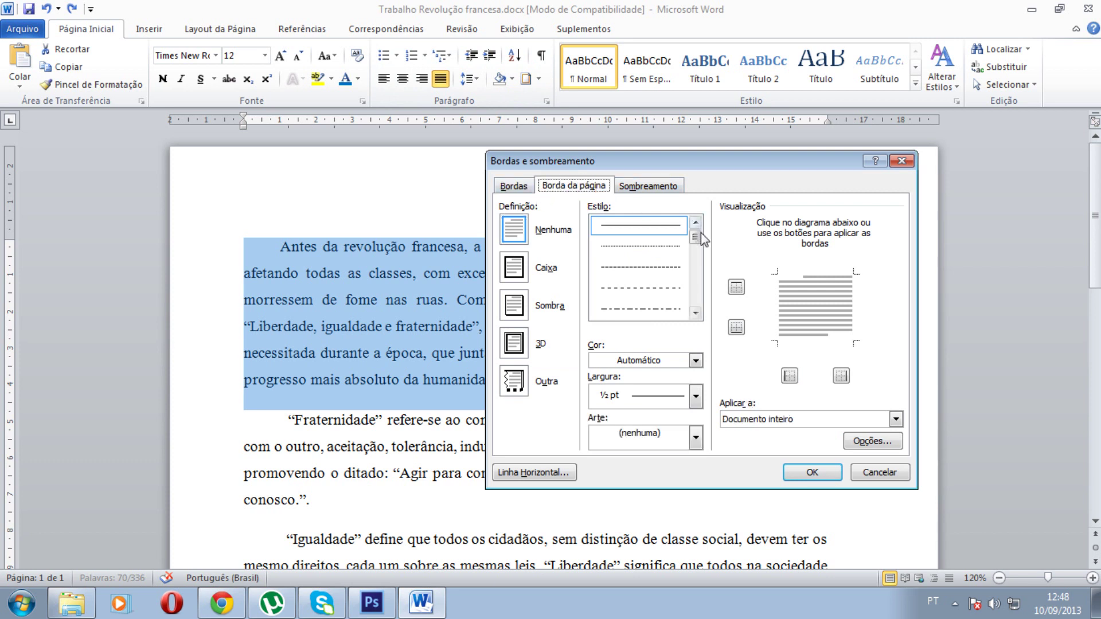
pyautogui.moveTo(695, 237); pyautogui.dragTo(696, 235)
pyautogui.click(516, 274)
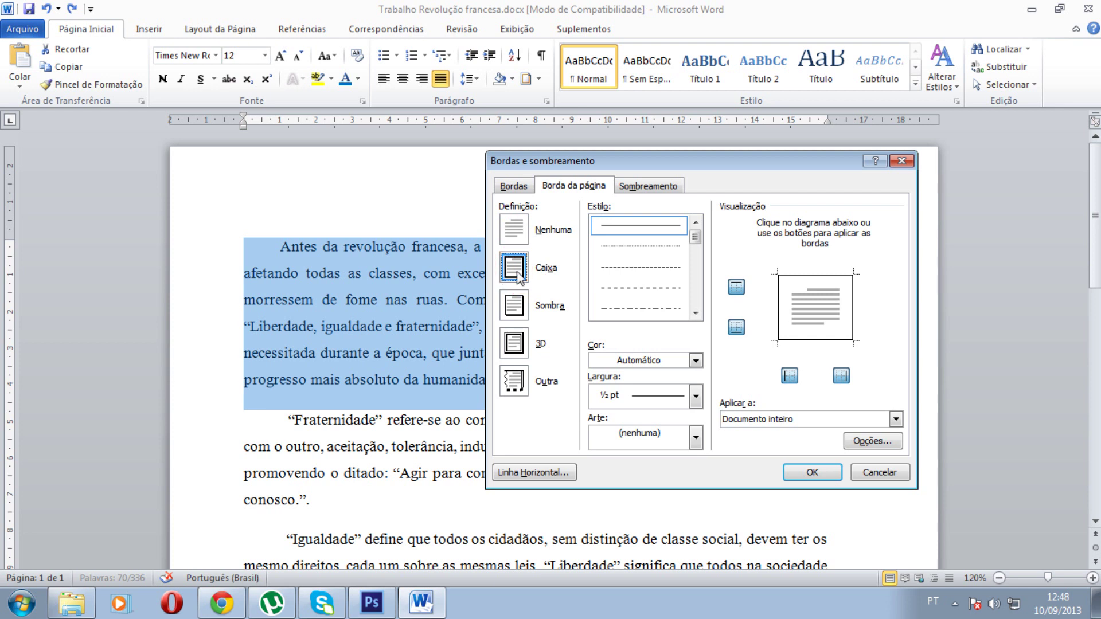
pyautogui.click(694, 397)
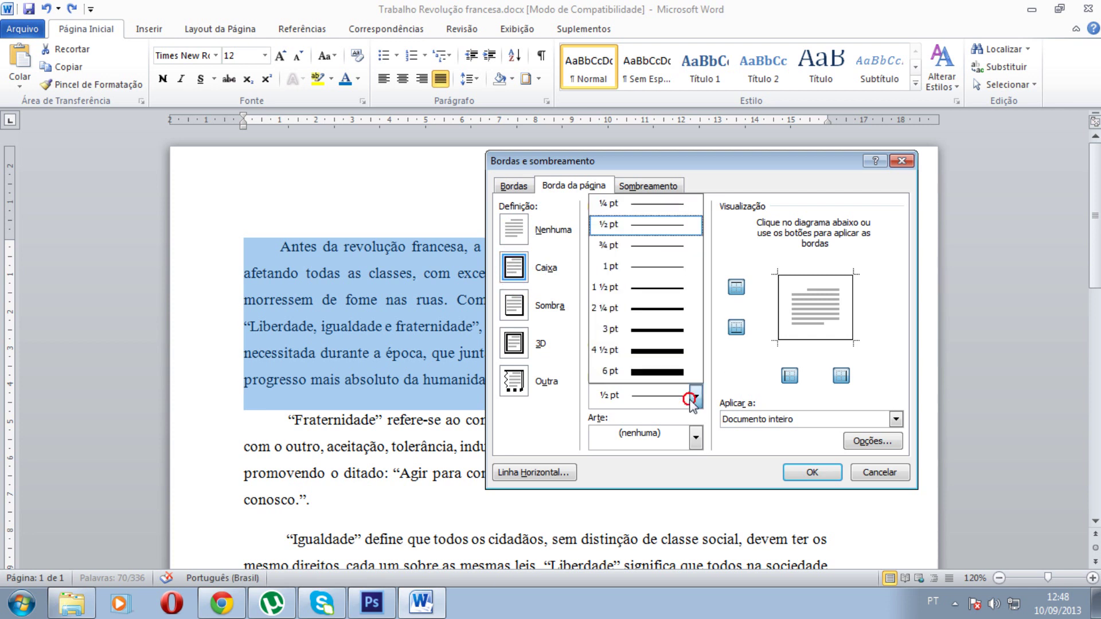
pyautogui.click(660, 330)
pyautogui.click(809, 472)
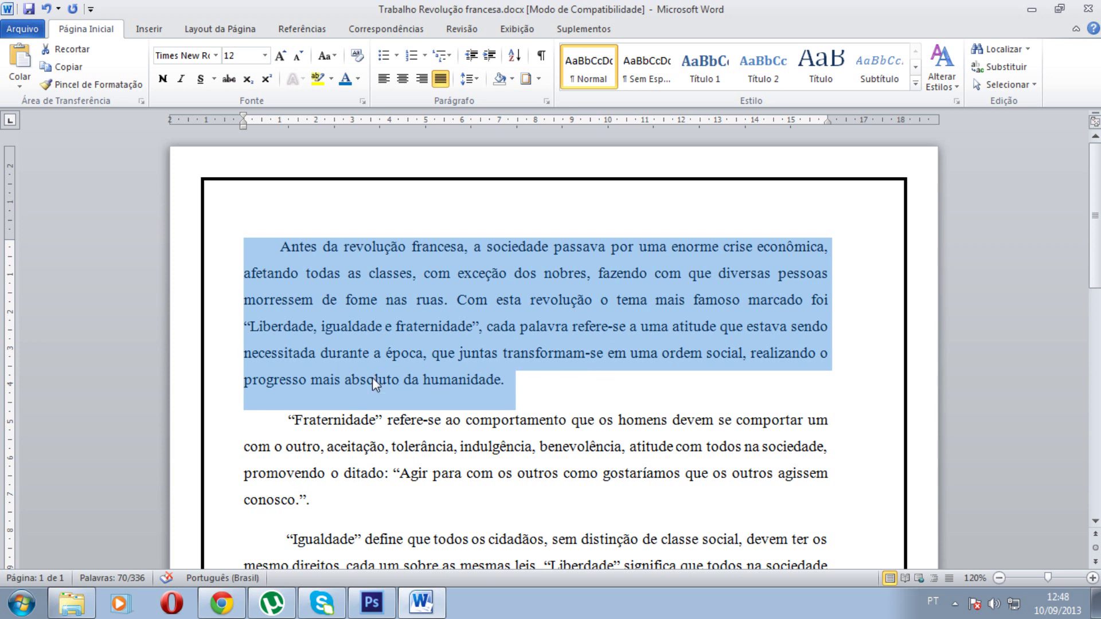
# Step: Tidy the essay's ending so the last sentence ends with a period
pyautogui.moveTo(1095, 204)
pyautogui.mouseDown()
pyautogui.moveTo(1094, 424)
pyautogui.moveTo(1091, 169)
pyautogui.mouseUp()
pyautogui.hotkey('ctrl', 'End')
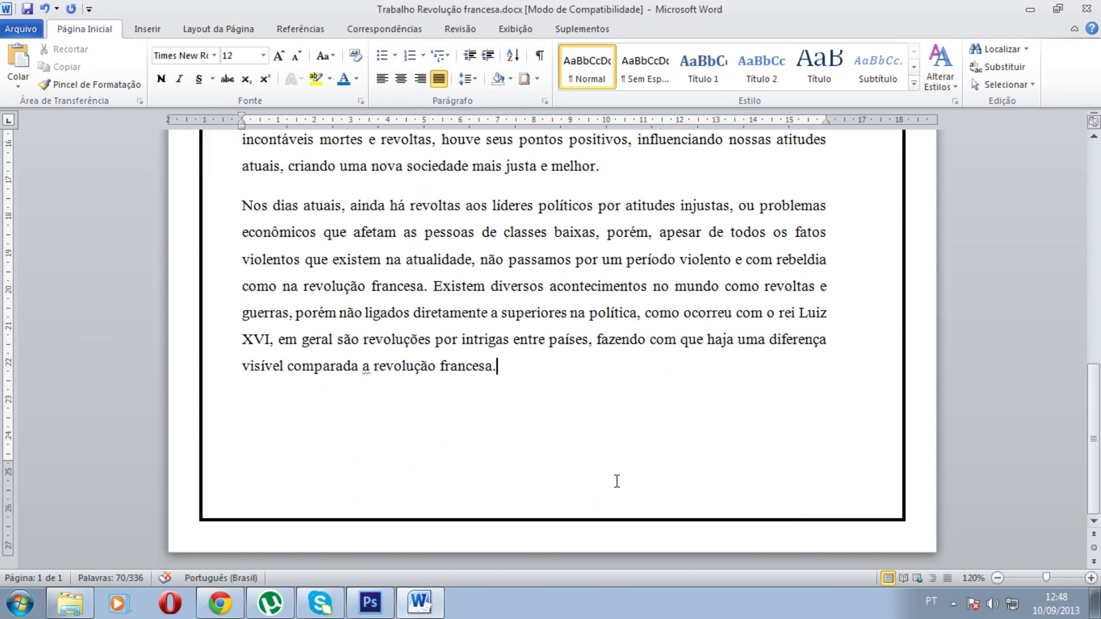
pyautogui.press('Return')
pyautogui.press('Return')
pyautogui.press('Return')
pyautogui.press('Return')
pyautogui.press('Return')
pyautogui.press('Return')
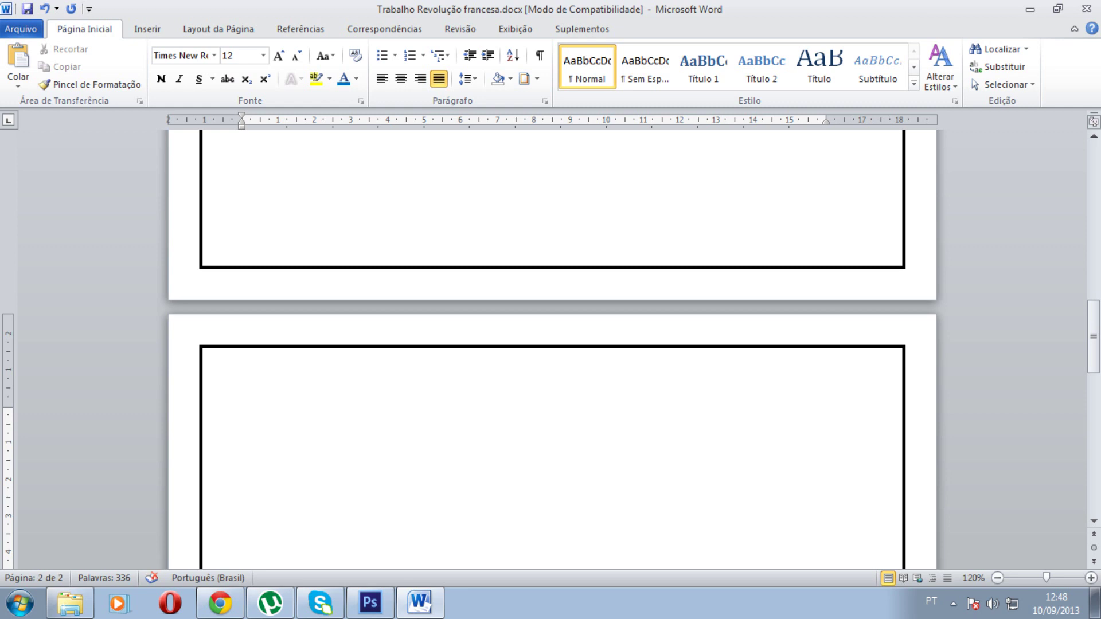
pyautogui.press('BackSpace')
pyautogui.press('BackSpace')
pyautogui.press('BackSpace')
pyautogui.press('BackSpace')
pyautogui.press('BackSpace')
pyautogui.press('BackSpace')
pyautogui.press('BackSpace')
pyautogui.write('.')
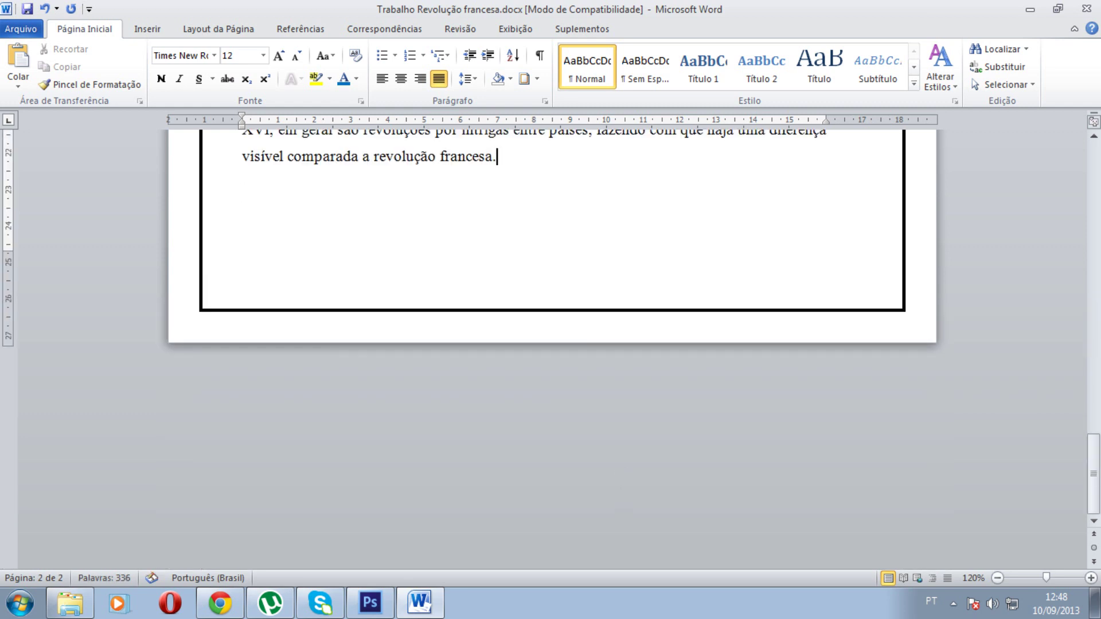
pyautogui.scroll(4, 623, 475)
pyautogui.scroll(5, 582, 474)
pyautogui.scroll(5, 541, 440)
pyautogui.scroll(2, 541, 440)
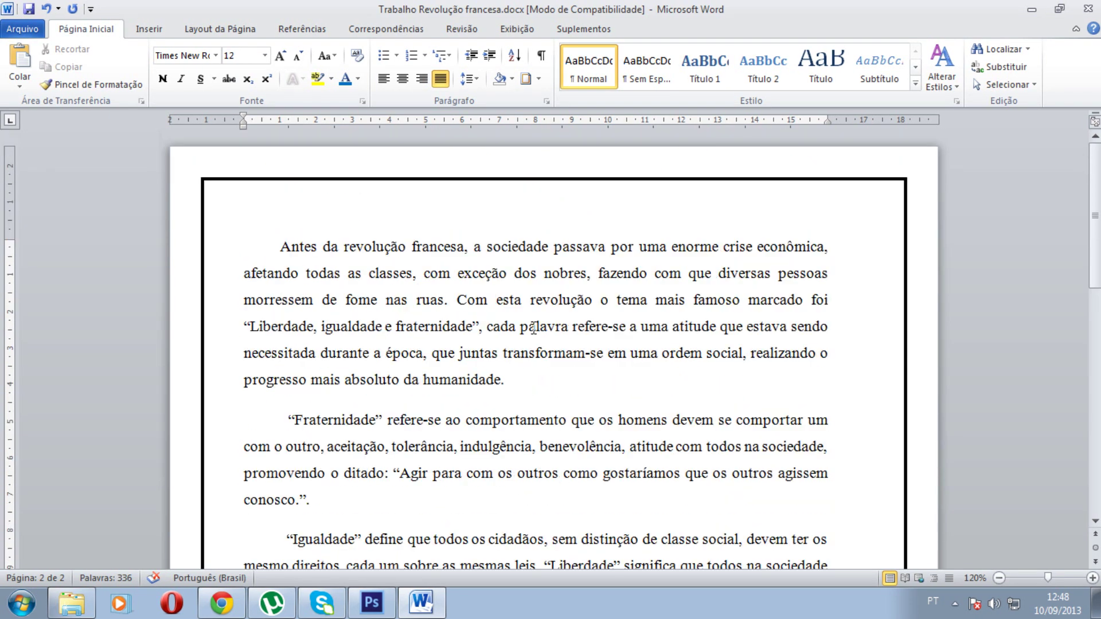
# Step: Remove the page border by setting Borda da página to none
pyautogui.click(527, 79)
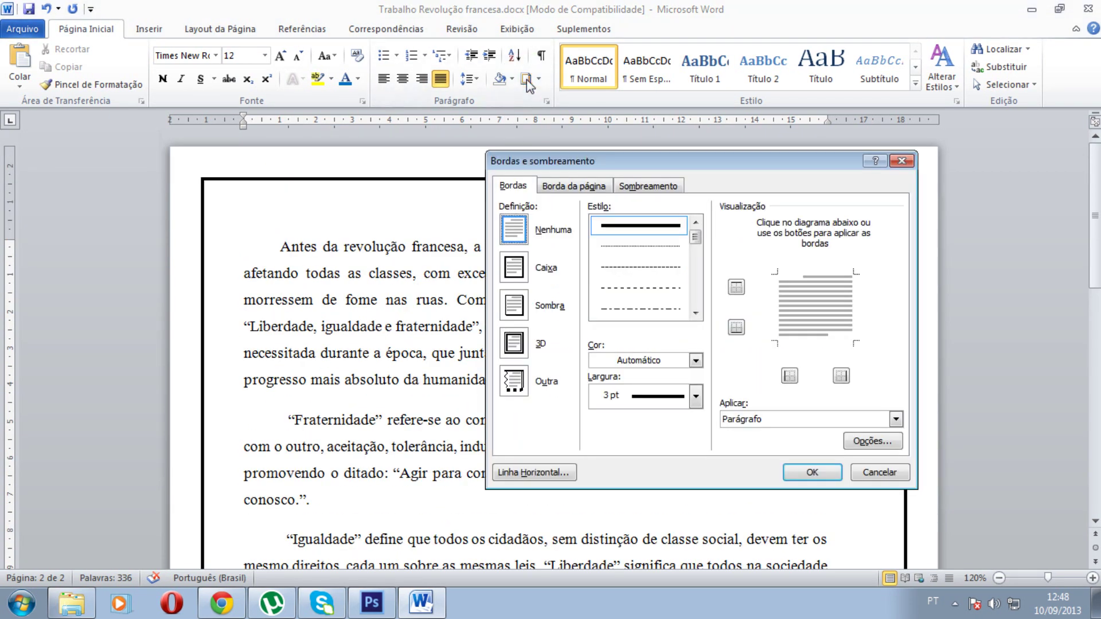
pyautogui.click(574, 186)
pyautogui.click(514, 229)
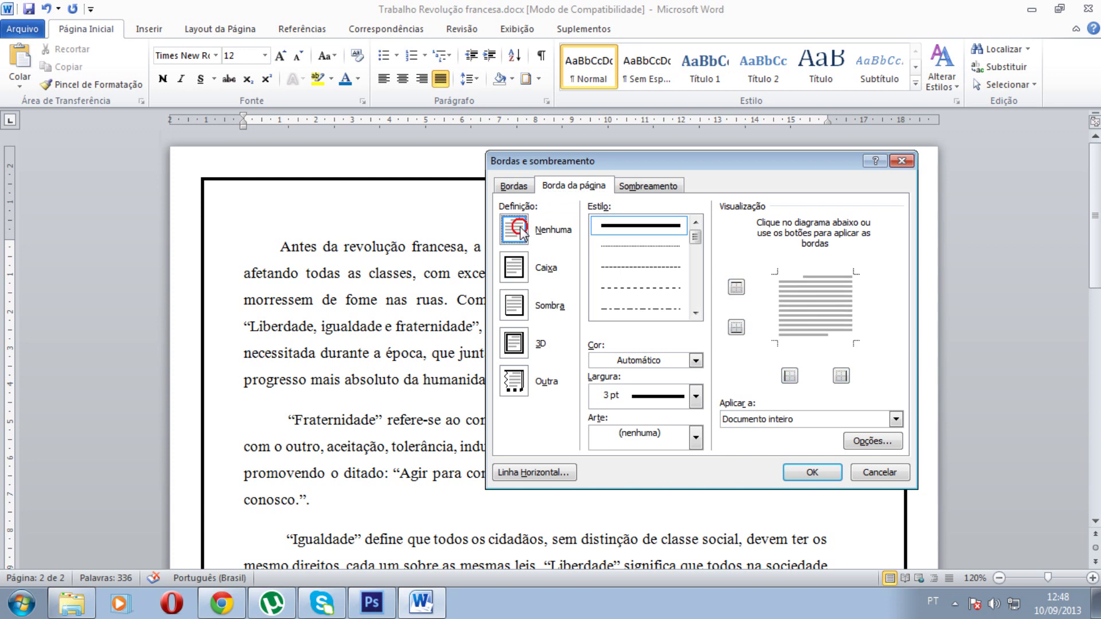
pyautogui.click(818, 477)
# Step: Select the first paragraph from 'Antes da revolução francesa' to 'humanidade.'
pyautogui.scroll(2, 321, 286)
pyautogui.scroll(5, 320, 285)
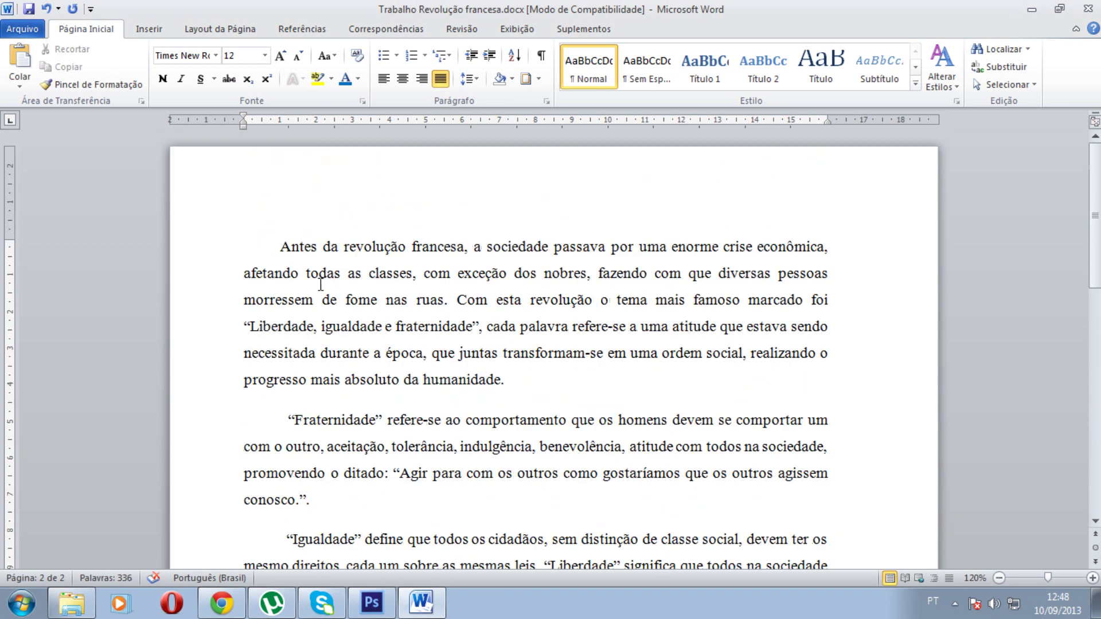
pyautogui.moveTo(260, 232); pyautogui.dragTo(542, 381)
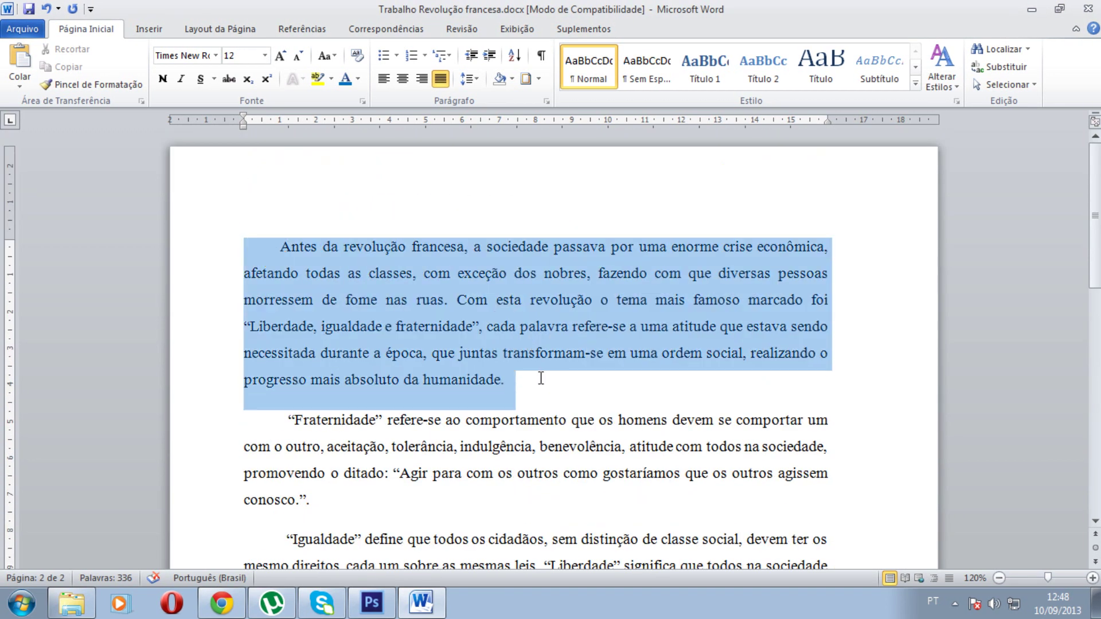
# Step: Shade the first paragraph with a blue Preenchimento fill applied to Parágrafo
pyautogui.click(526, 79)
pyautogui.click(574, 185)
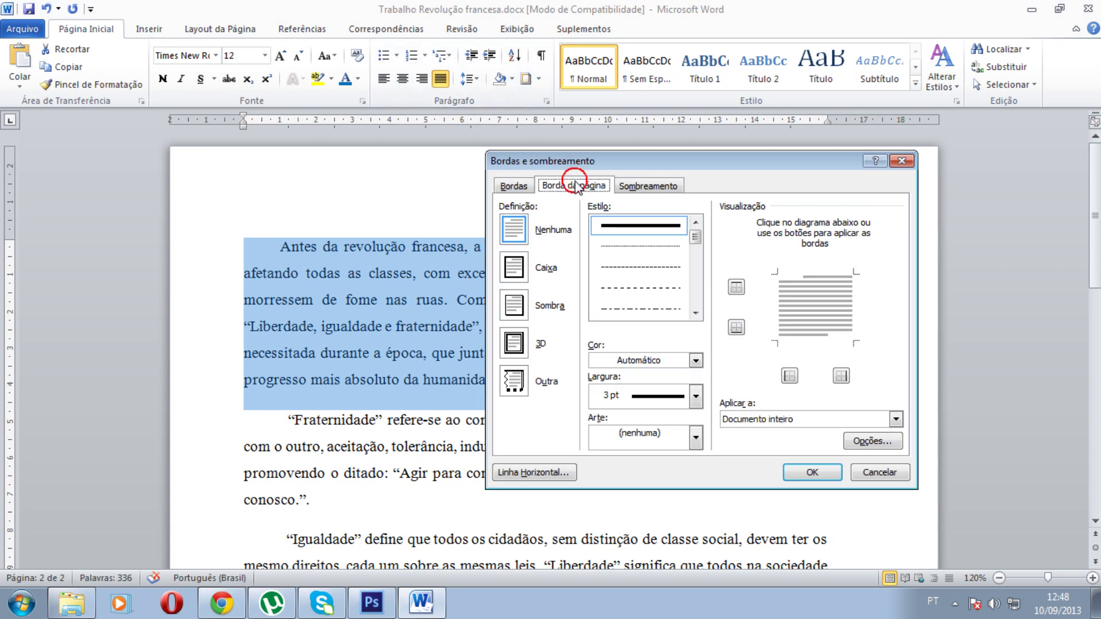
pyautogui.click(623, 189)
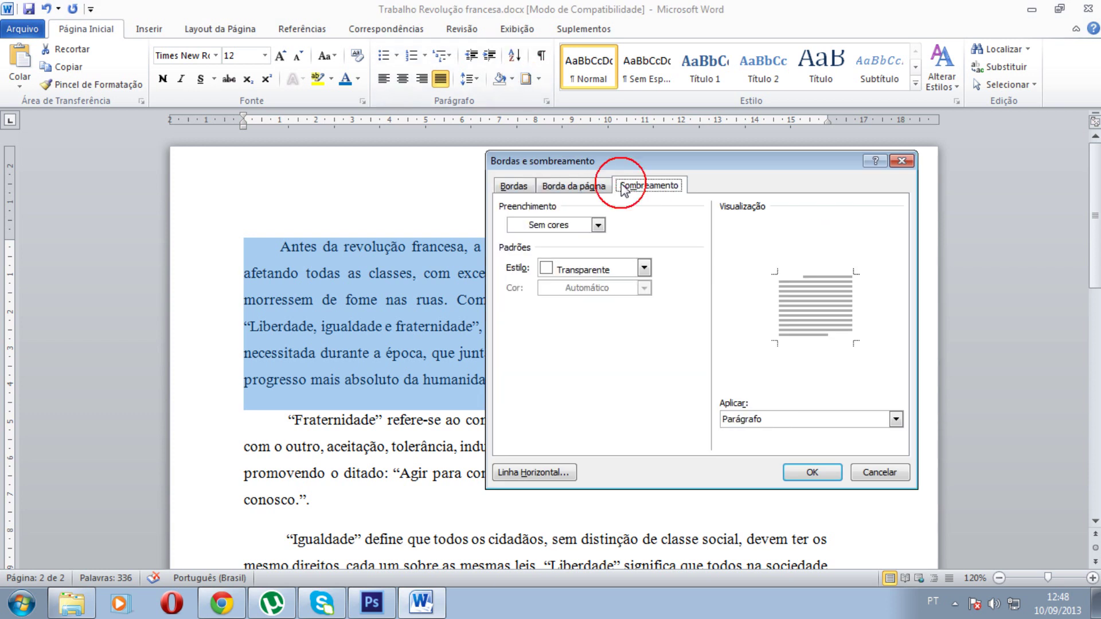
pyautogui.click(600, 224)
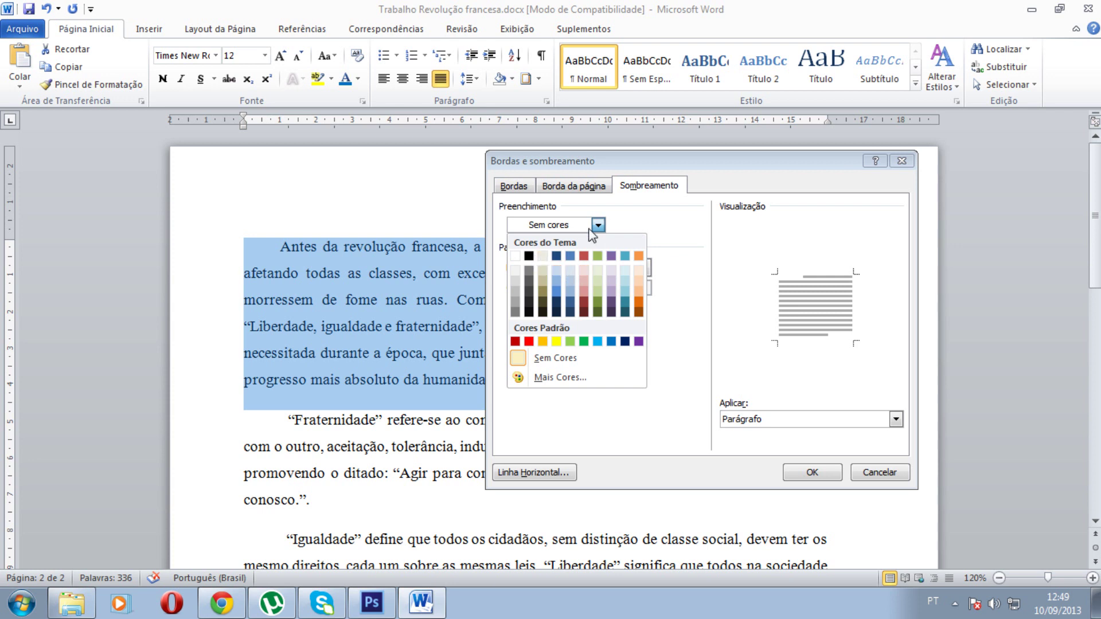
pyautogui.click(569, 256)
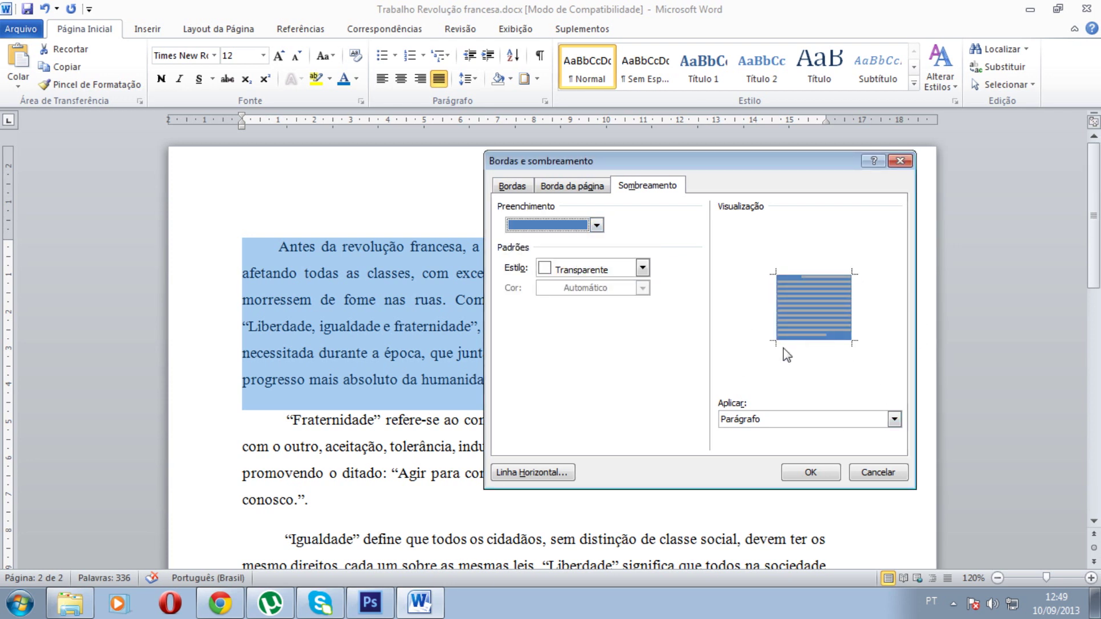
pyautogui.click(751, 422)
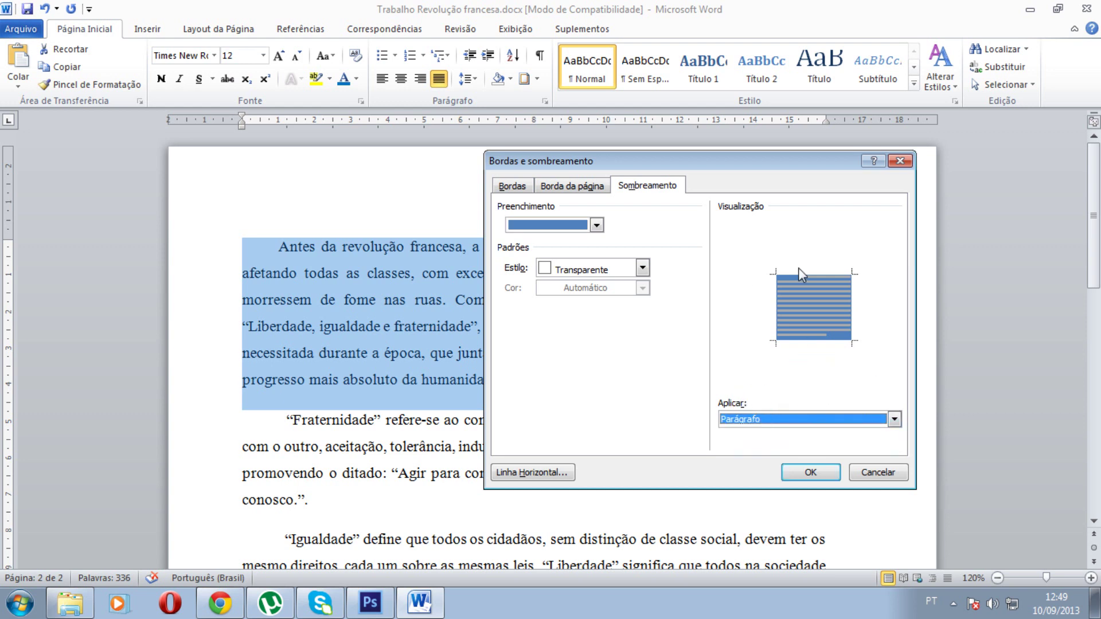
pyautogui.click(810, 472)
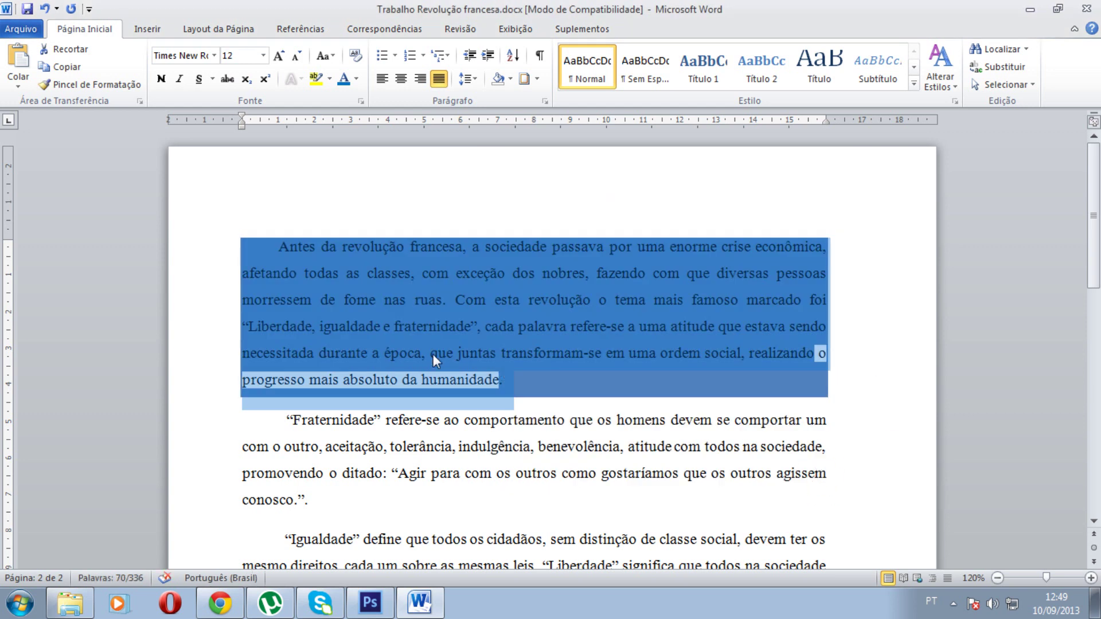
pyautogui.click(560, 396)
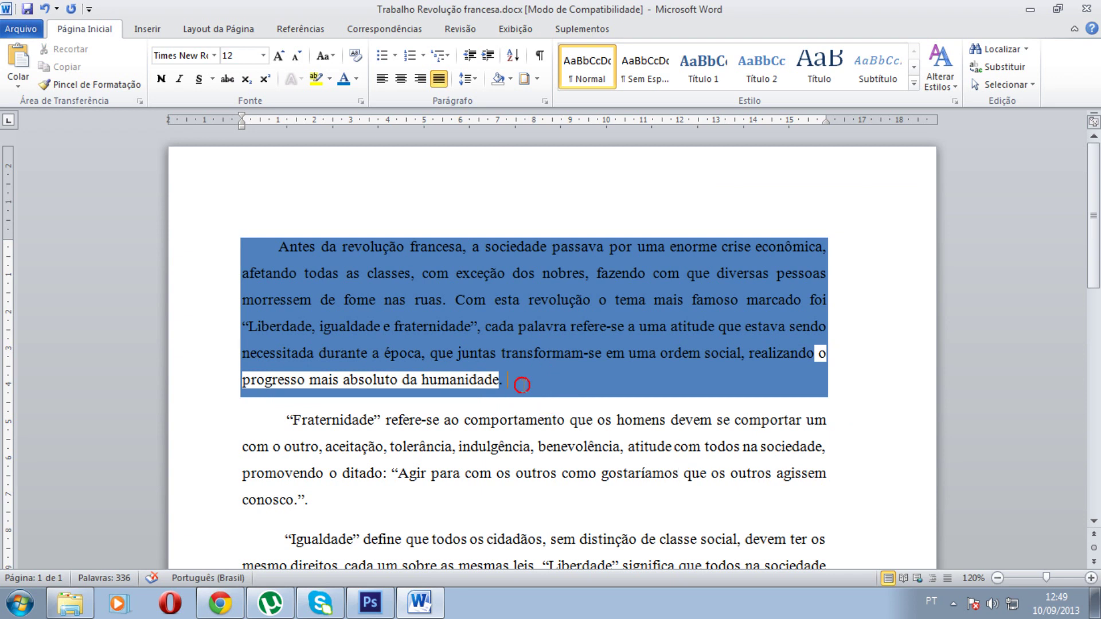
# Step: Reselect the paragraph and review its shading pattern, closing the dialog without changes
pyautogui.moveTo(423, 380); pyautogui.dragTo(256, 385)
pyautogui.press('Left')
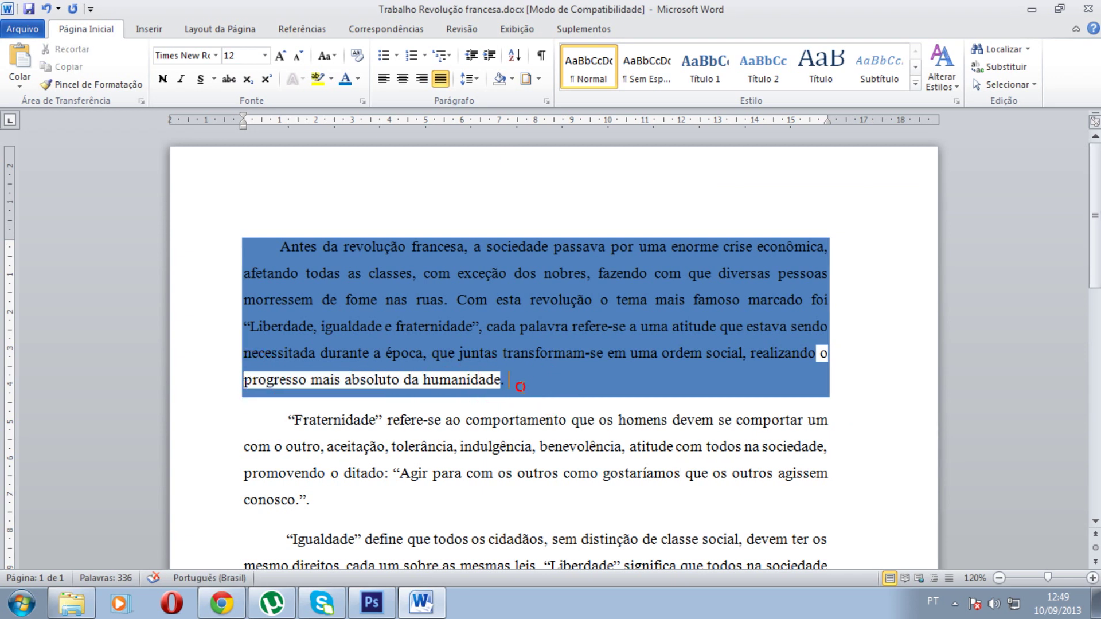
pyautogui.moveTo(521, 386); pyautogui.dragTo(214, 192)
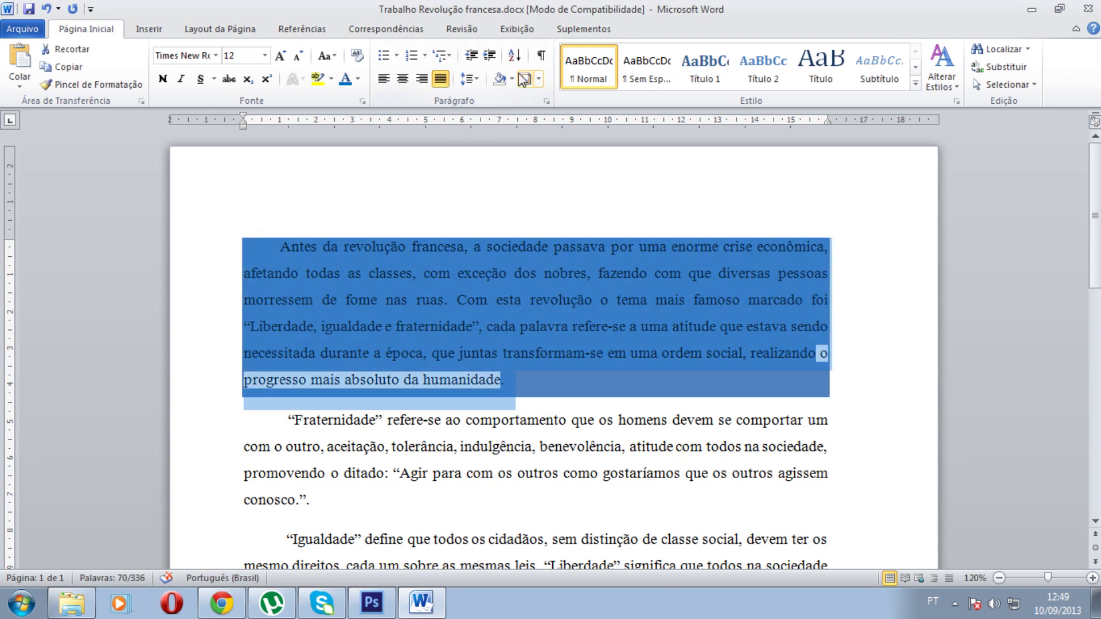
pyautogui.click(523, 79)
pyautogui.click(649, 186)
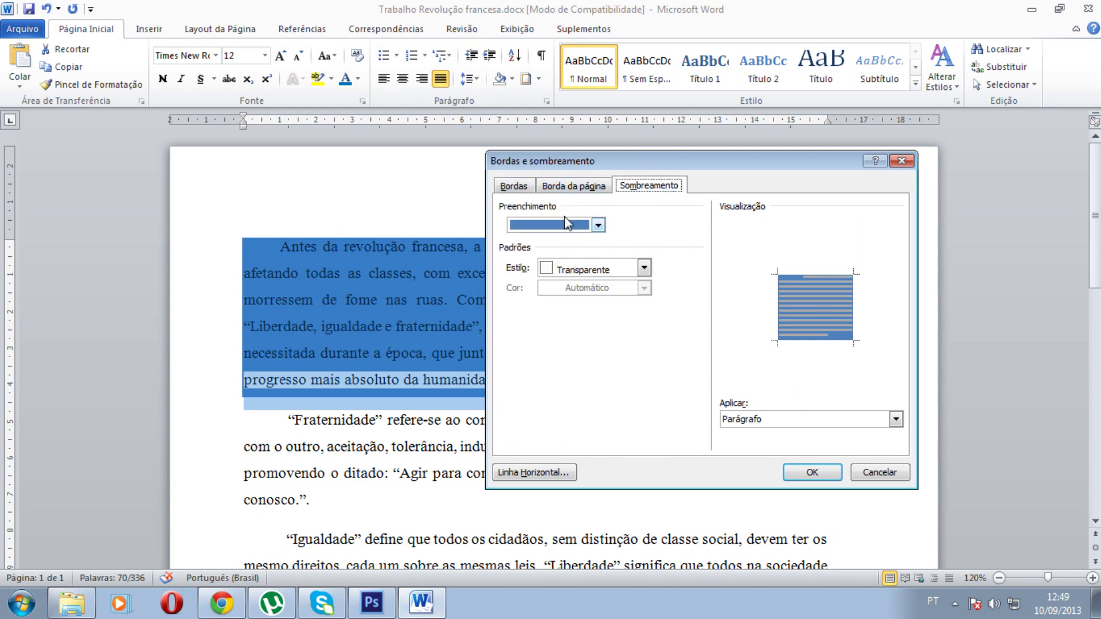
pyautogui.click(551, 270)
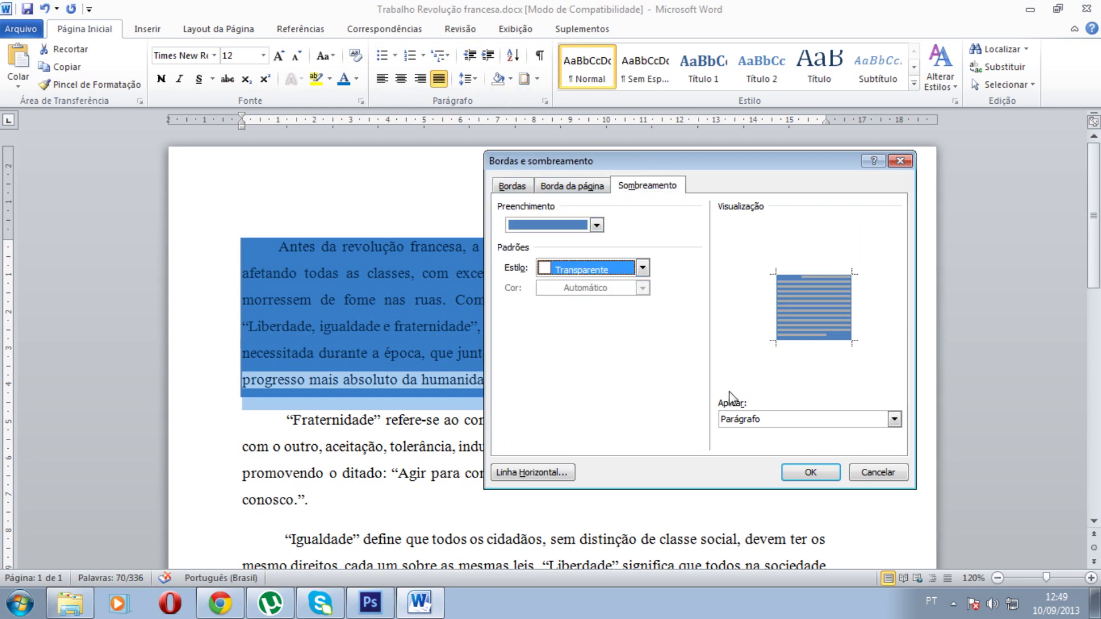
pyautogui.click(878, 471)
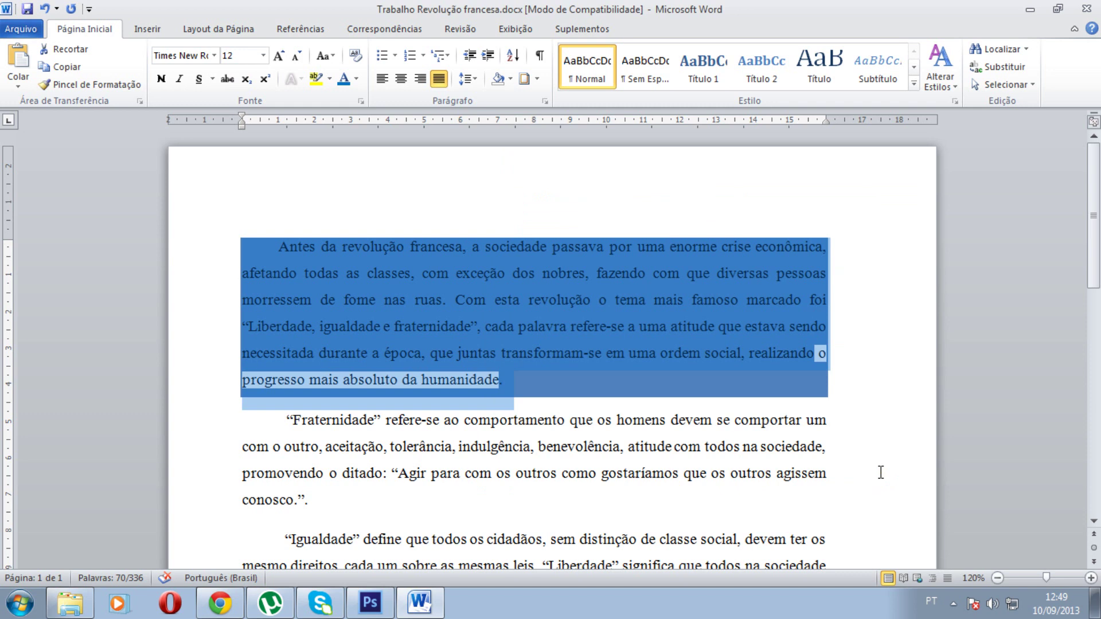
# Step: Deselect the first paragraph and look over the unshaded essay
pyautogui.click(585, 371)
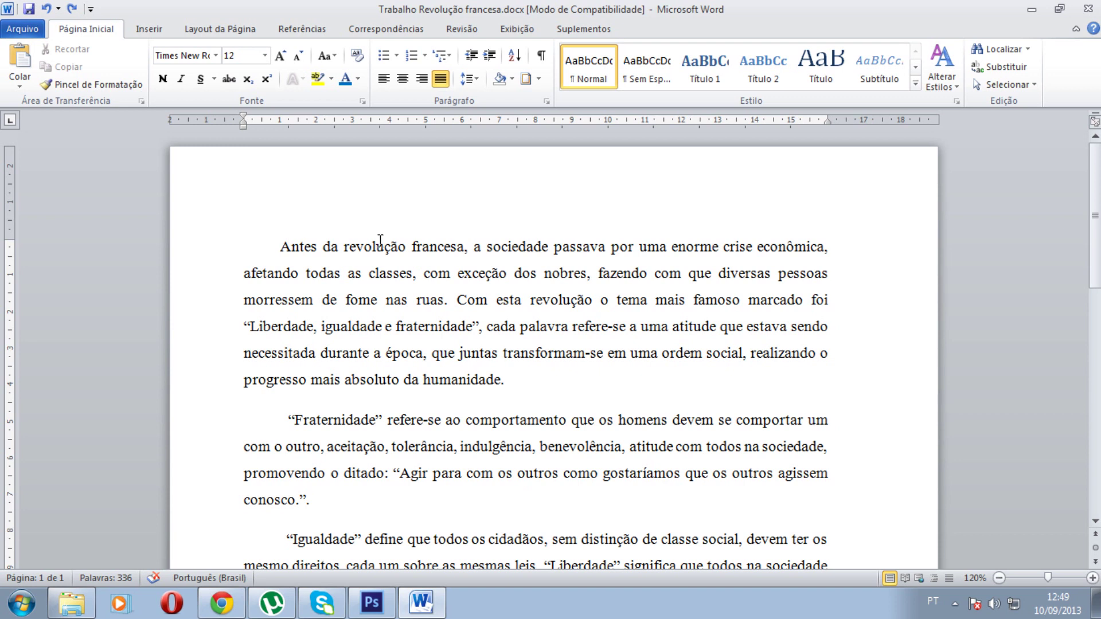
pyautogui.moveTo(1093, 221)
pyautogui.mouseDown()
pyautogui.moveTo(1092, 427)
pyautogui.moveTo(1078, 160)
pyautogui.mouseUp()
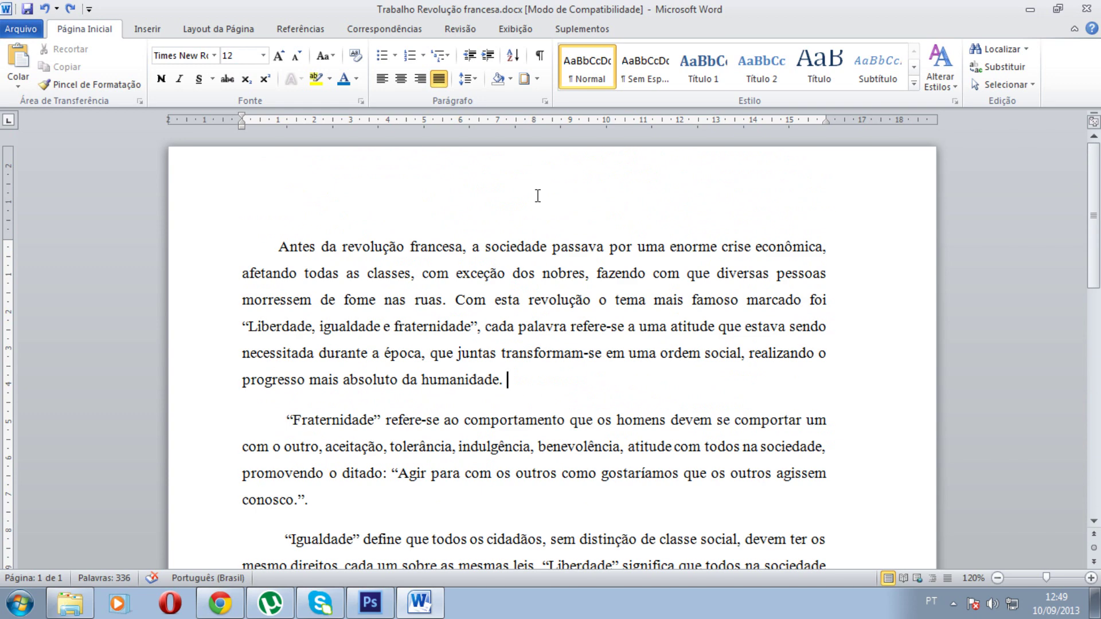
pyautogui.scroll(-4, 538, 196)
pyautogui.scroll(-3, 538, 195)
pyautogui.scroll(1, 538, 195)
pyautogui.scroll(5, 539, 197)
pyautogui.scroll(1, 539, 196)
pyautogui.scroll(-2, 536, 197)
pyautogui.scroll(3, 535, 198)
pyautogui.scroll(-2, 531, 198)
pyautogui.scroll(2, 531, 192)
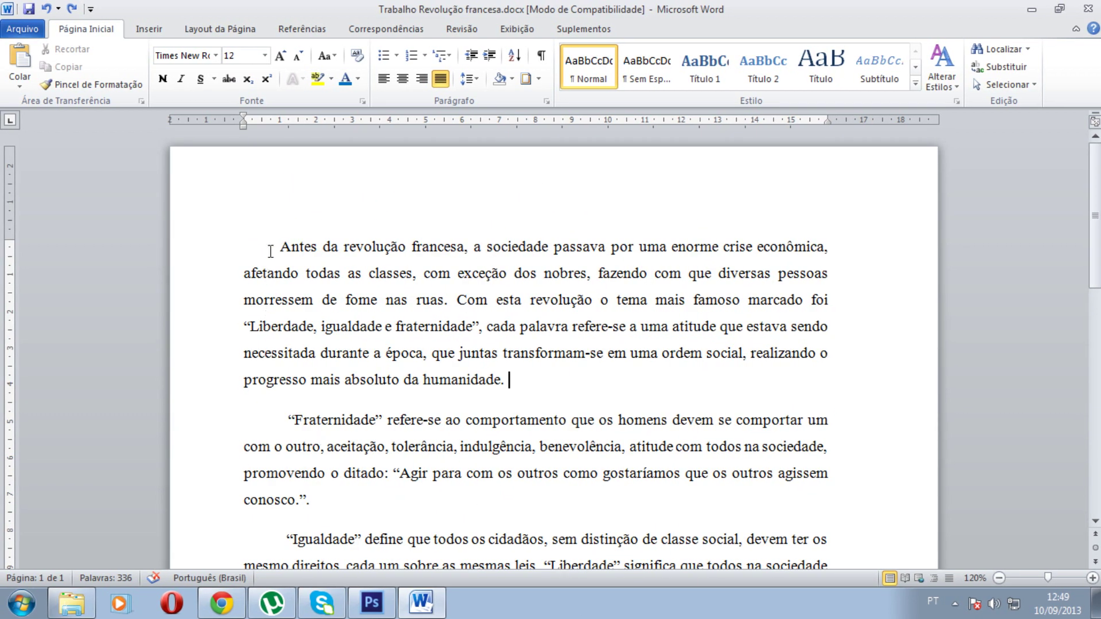
# Step: Select all of the essay text from its beginning to the end
pyautogui.moveTo(275, 234); pyautogui.dragTo(533, 481)
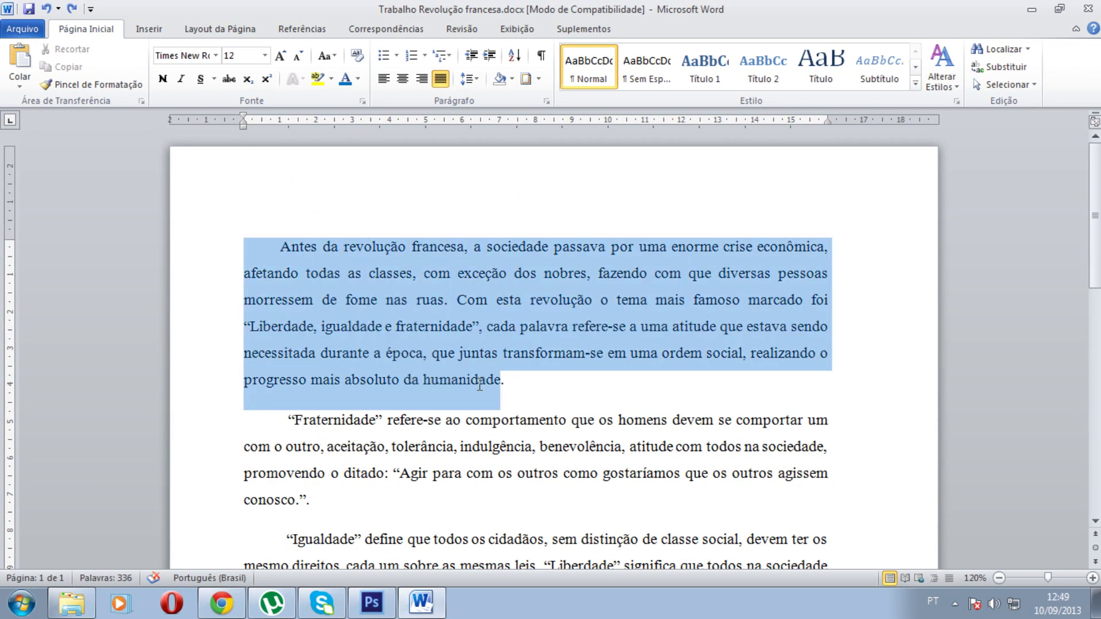
pyautogui.moveTo(532, 482); pyautogui.dragTo(573, 455)
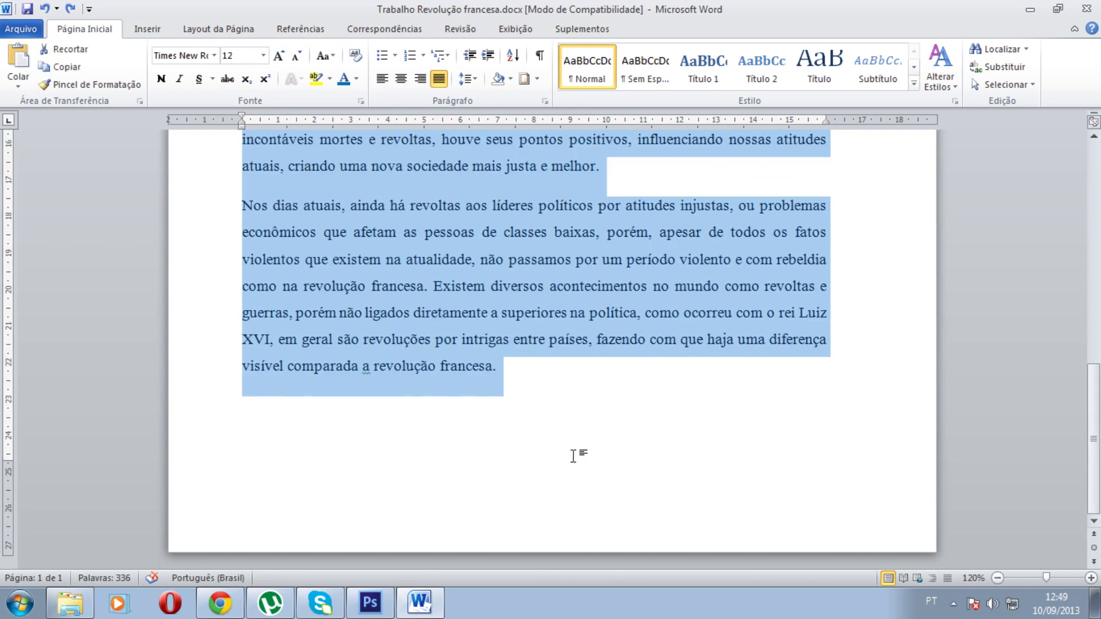
pyautogui.scroll(10, 575, 456)
pyautogui.scroll(2, 575, 457)
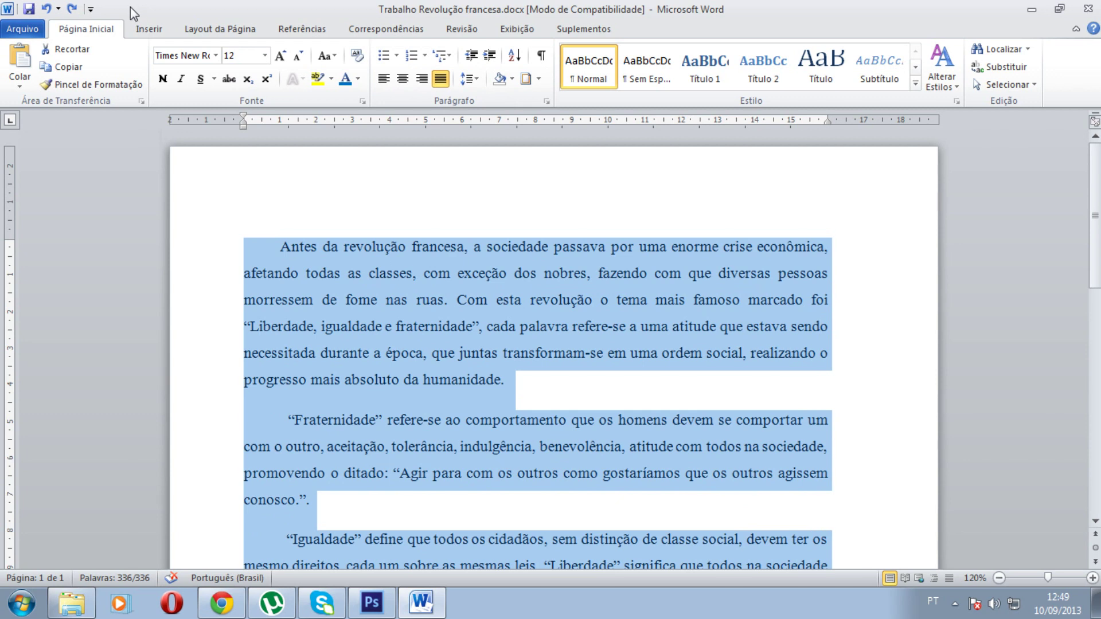
# Step: Show the Colunas choices (Uma, Duas, Três, Esquerda, Direita) under Layout da Página
pyautogui.click(147, 34)
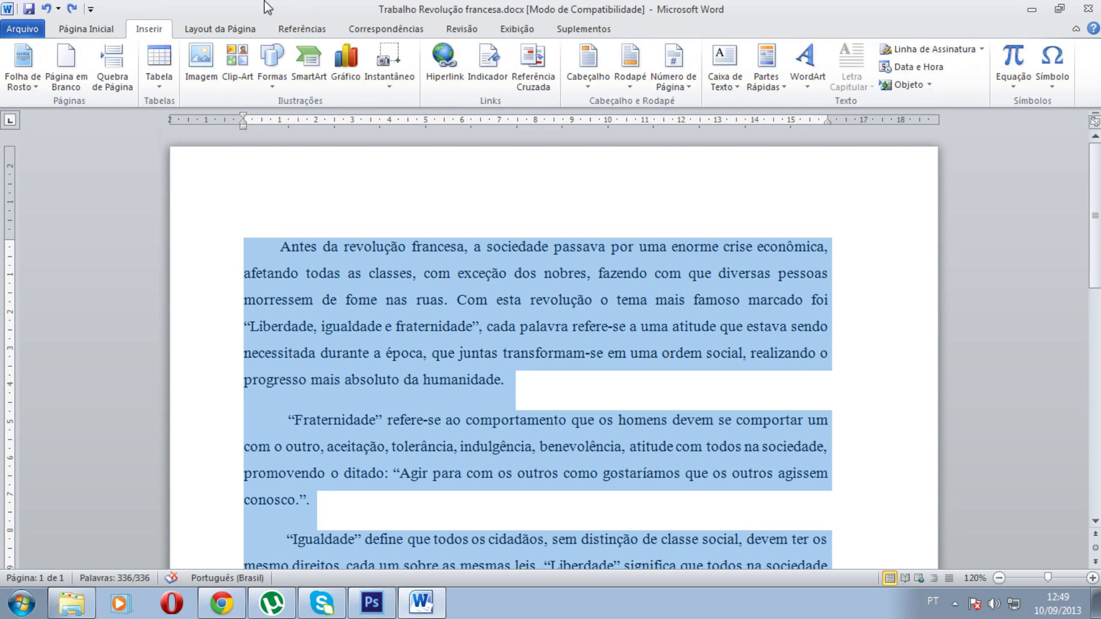
pyautogui.click(233, 29)
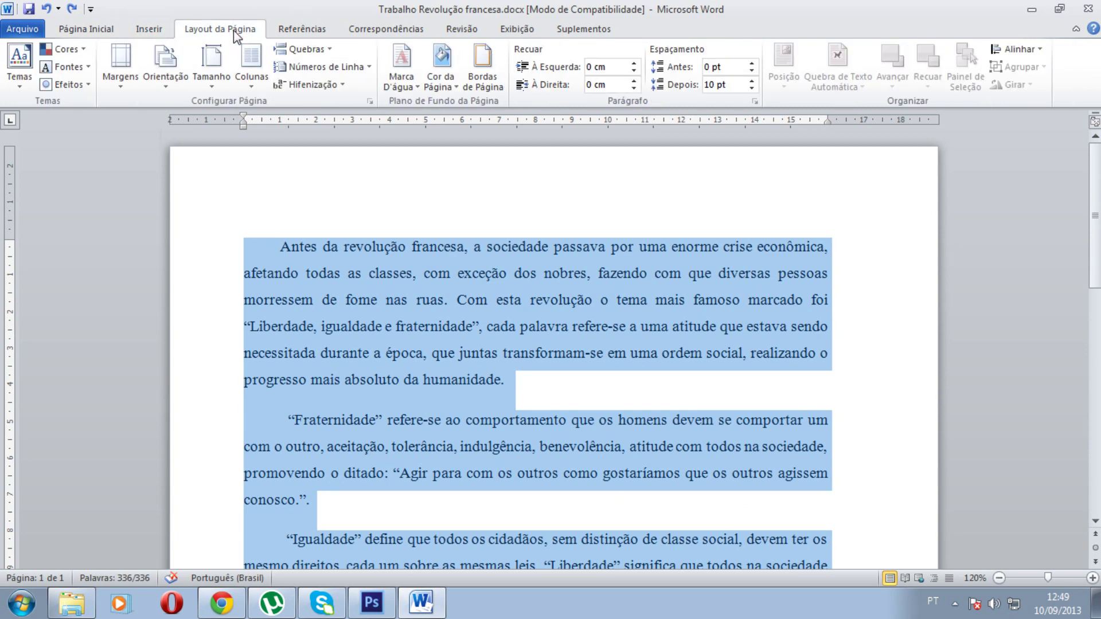
pyautogui.click(248, 86)
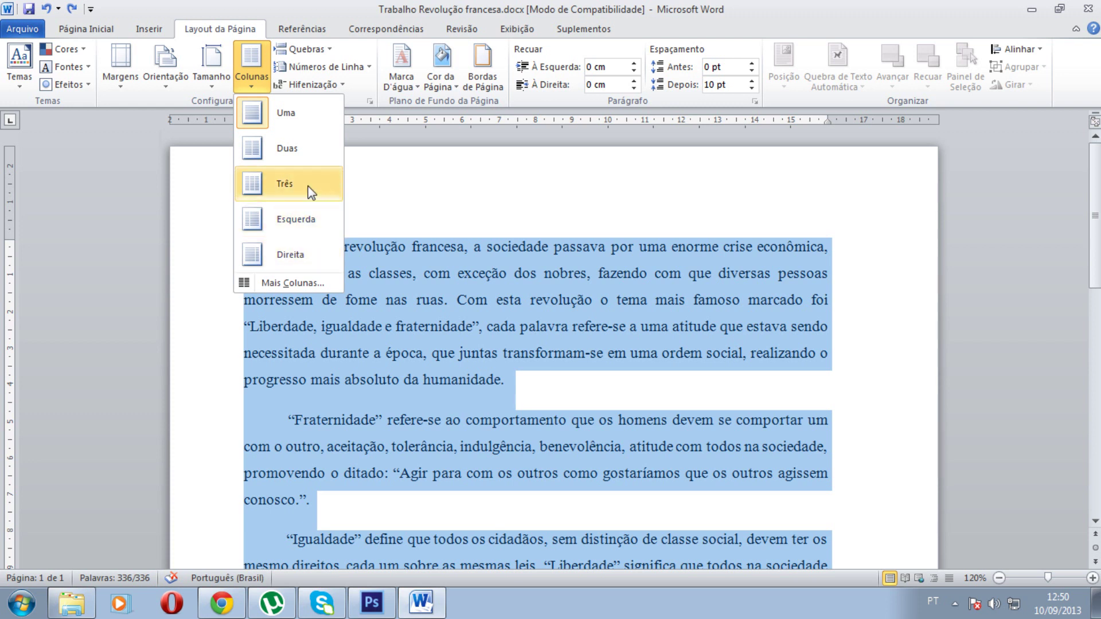
# Step: Split the selected essay into two columns (Duas) and review the text flow
pyautogui.click(317, 147)
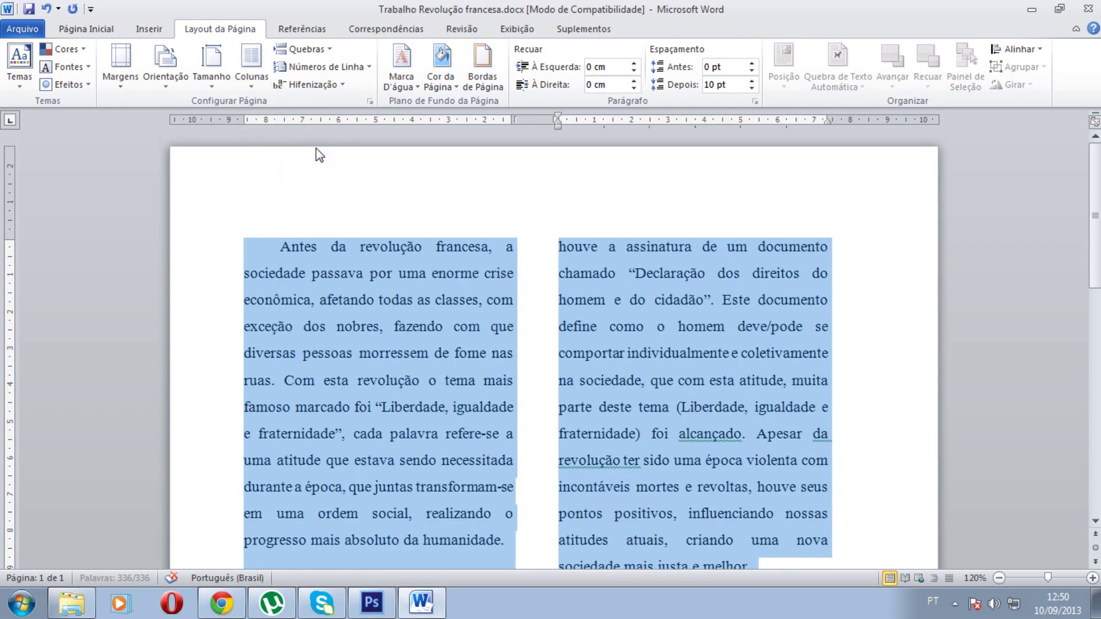
pyautogui.click(409, 380)
pyautogui.scroll(-4, 413, 382)
pyautogui.scroll(-2, 419, 383)
pyautogui.scroll(5, 420, 382)
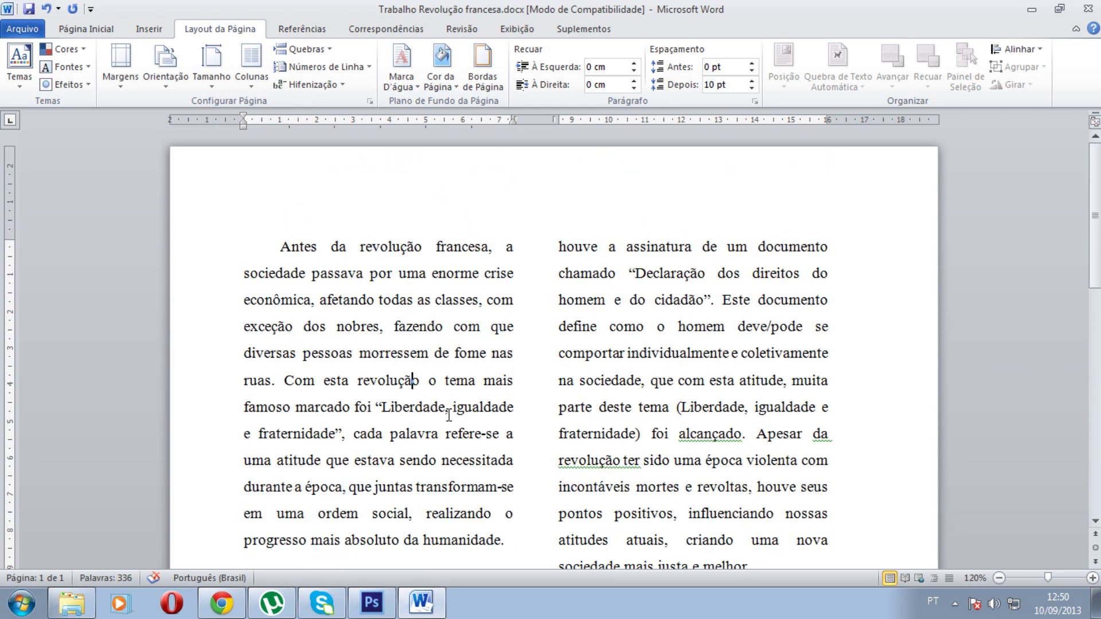
pyautogui.scroll(-1, 592, 295)
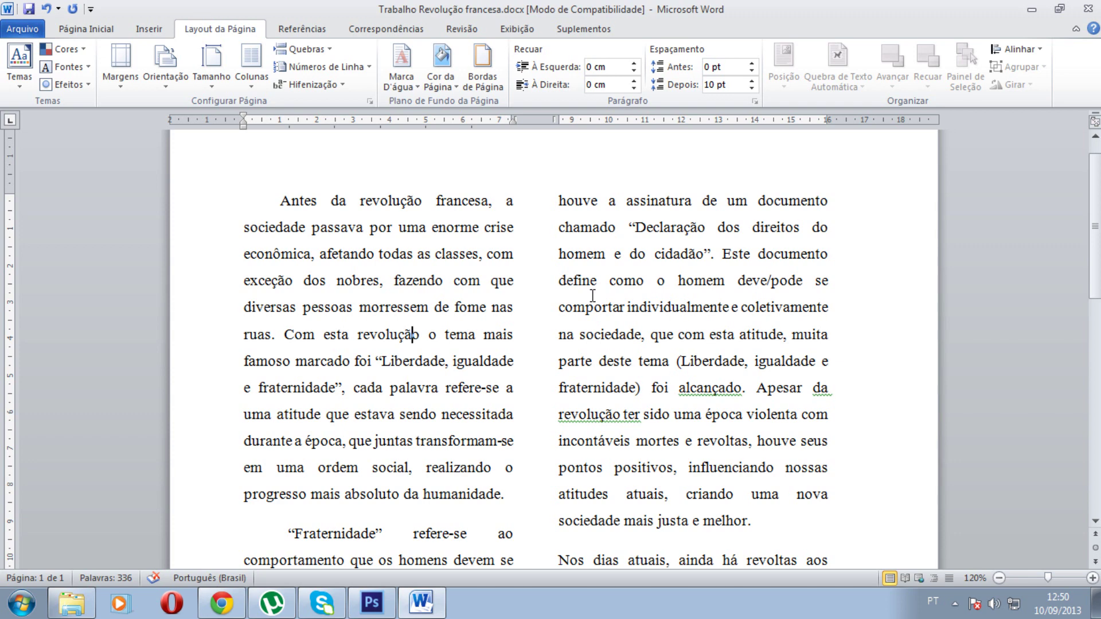
pyautogui.scroll(-5, 565, 325)
pyautogui.scroll(-5, 375, 383)
pyautogui.scroll(5, 377, 383)
pyautogui.scroll(-5, 381, 381)
pyautogui.scroll(5, 527, 391)
pyautogui.scroll(3, 527, 391)
pyautogui.scroll(3, 527, 391)
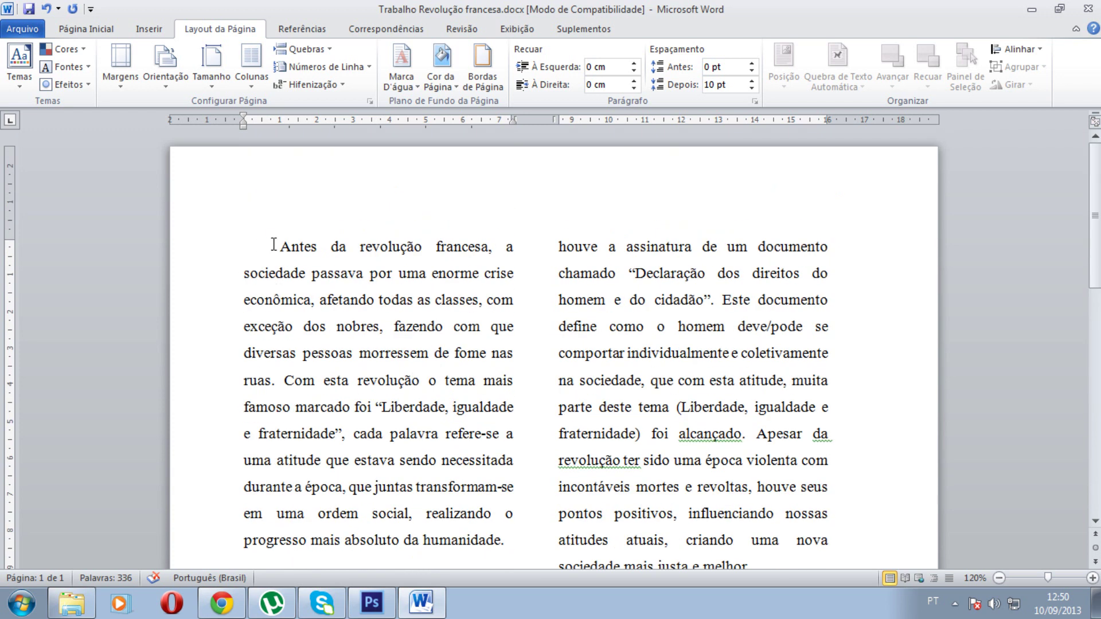
# Step: Reselect the essay text for further column adjustments
pyautogui.moveTo(275, 246); pyautogui.dragTo(735, 410)
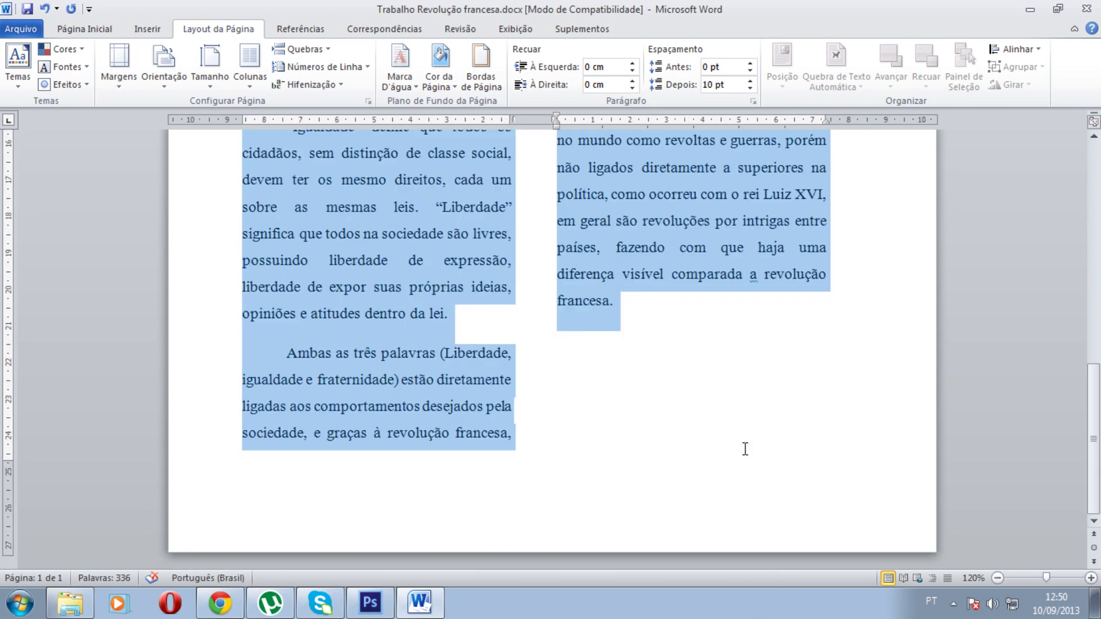
pyautogui.scroll(5, 740, 442)
pyautogui.scroll(5, 565, 430)
# Step: Preview the Uma, Duas, Três and Esquerda presets in Colunas, ending on Direita (10,25 cm / 4,5 cm)
pyautogui.click(253, 81)
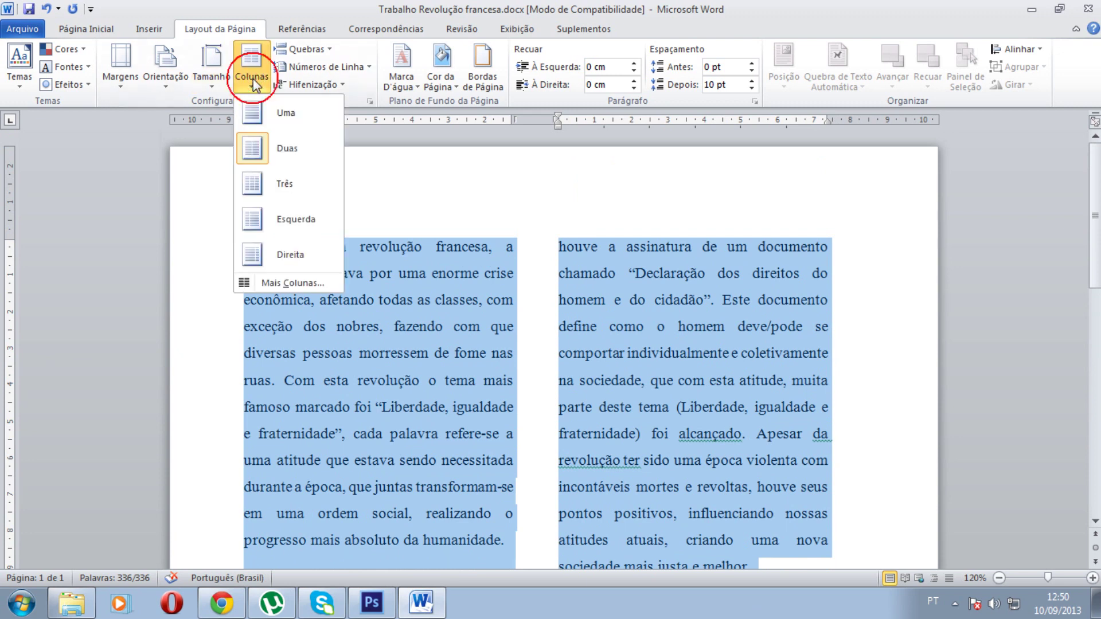
pyautogui.click(280, 284)
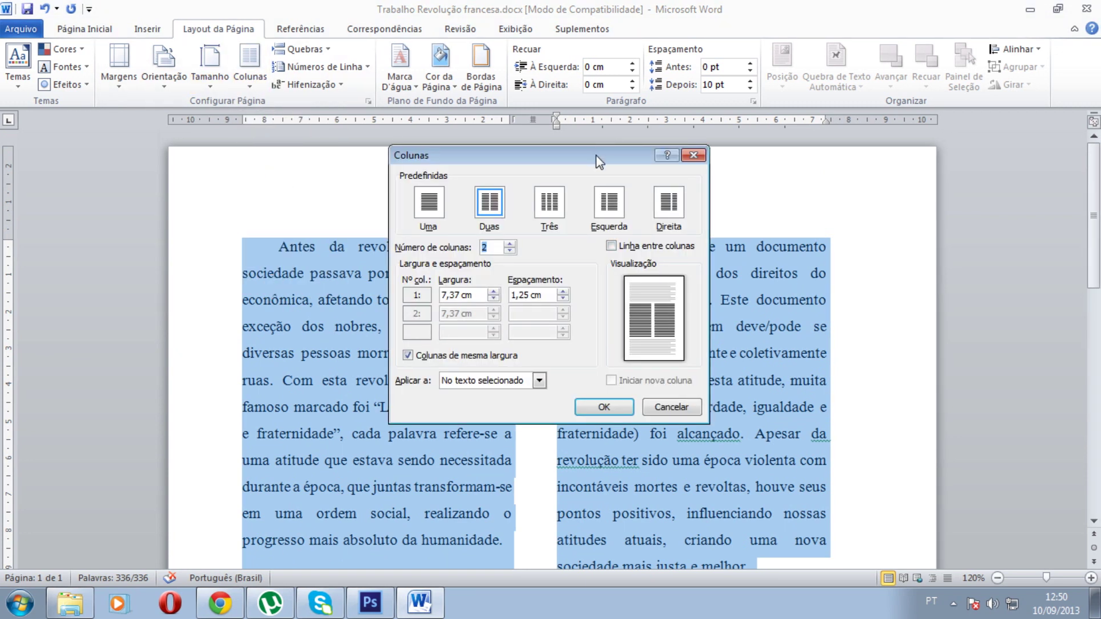
pyautogui.moveTo(597, 155); pyautogui.dragTo(439, 285)
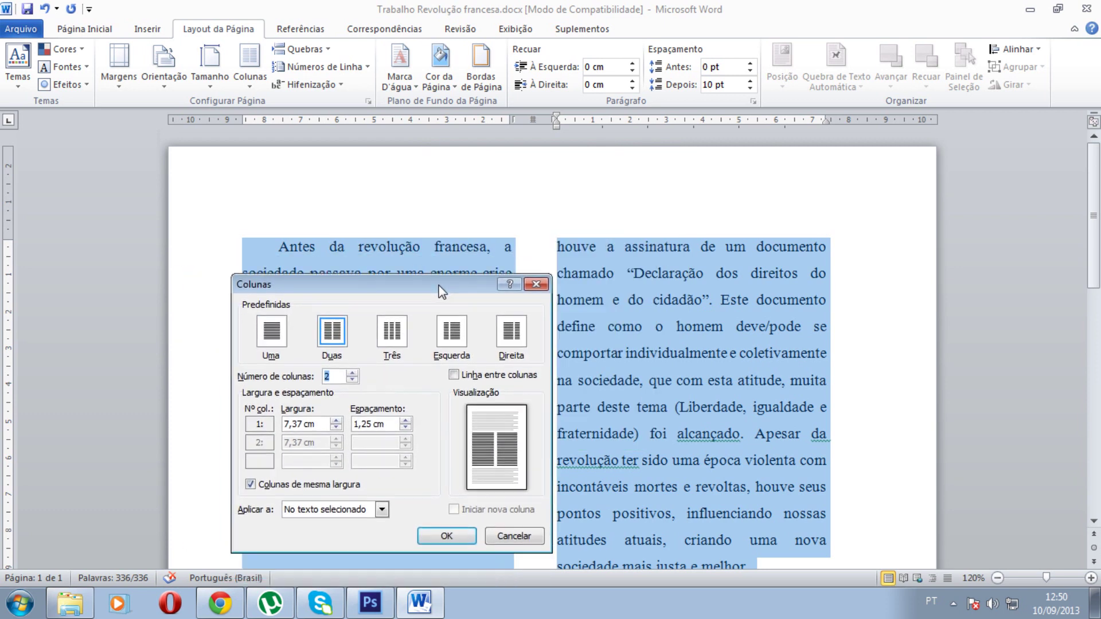
pyautogui.click(274, 334)
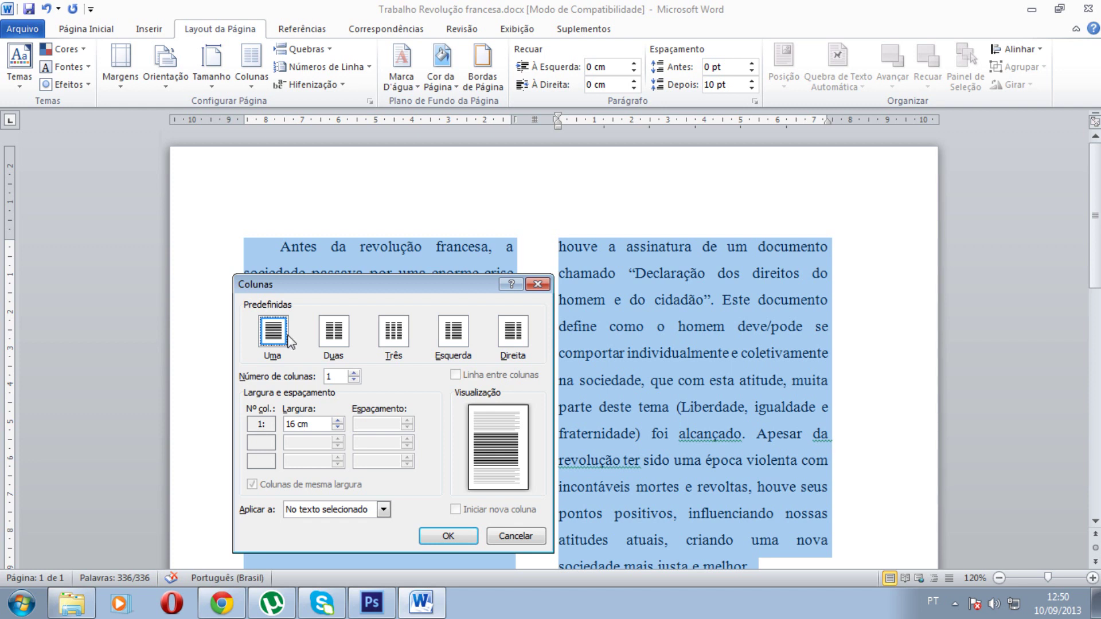
pyautogui.click(334, 332)
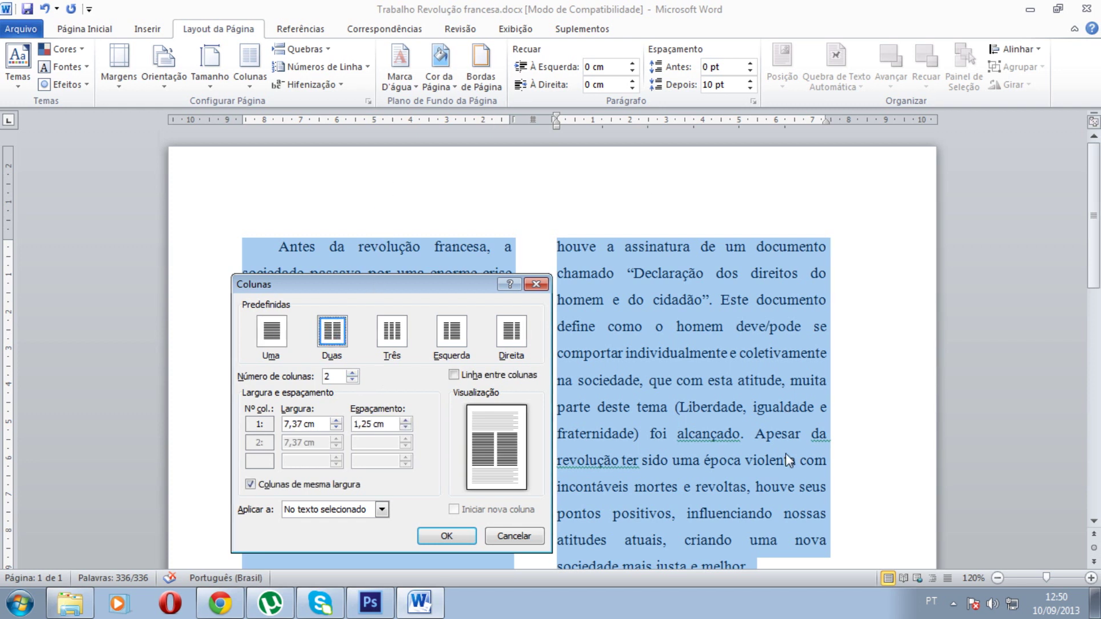
pyautogui.click(394, 332)
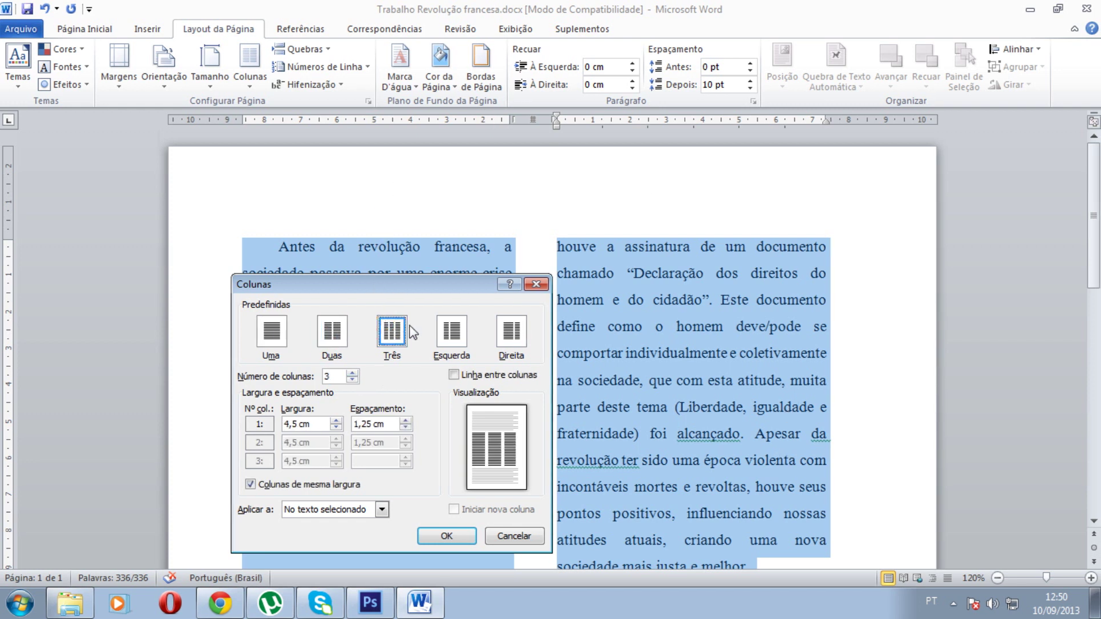
pyautogui.click(458, 335)
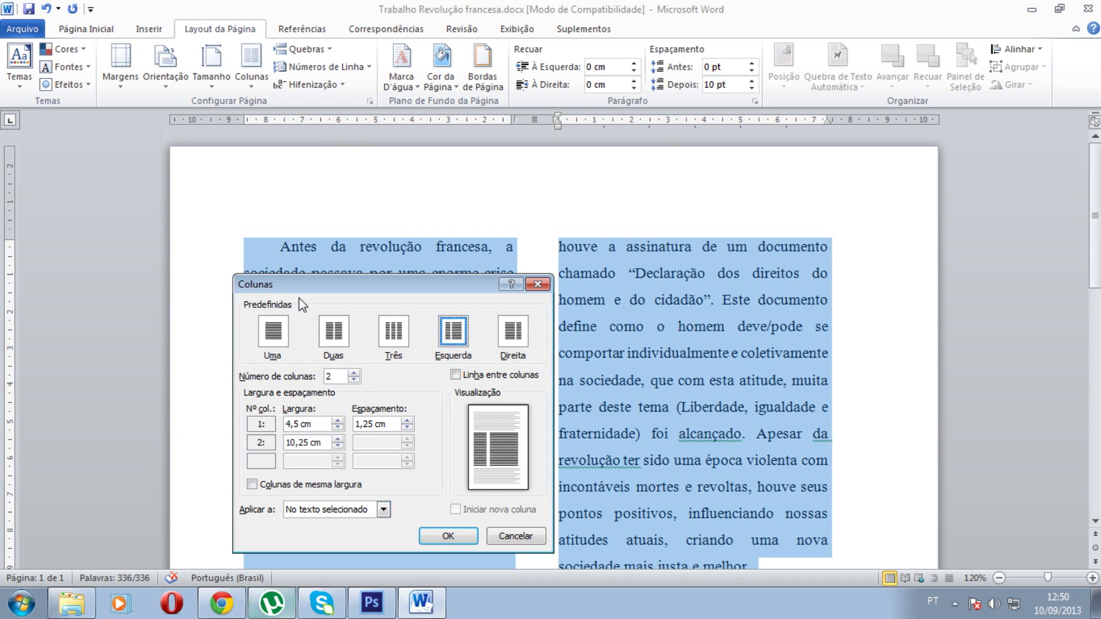
pyautogui.click(512, 333)
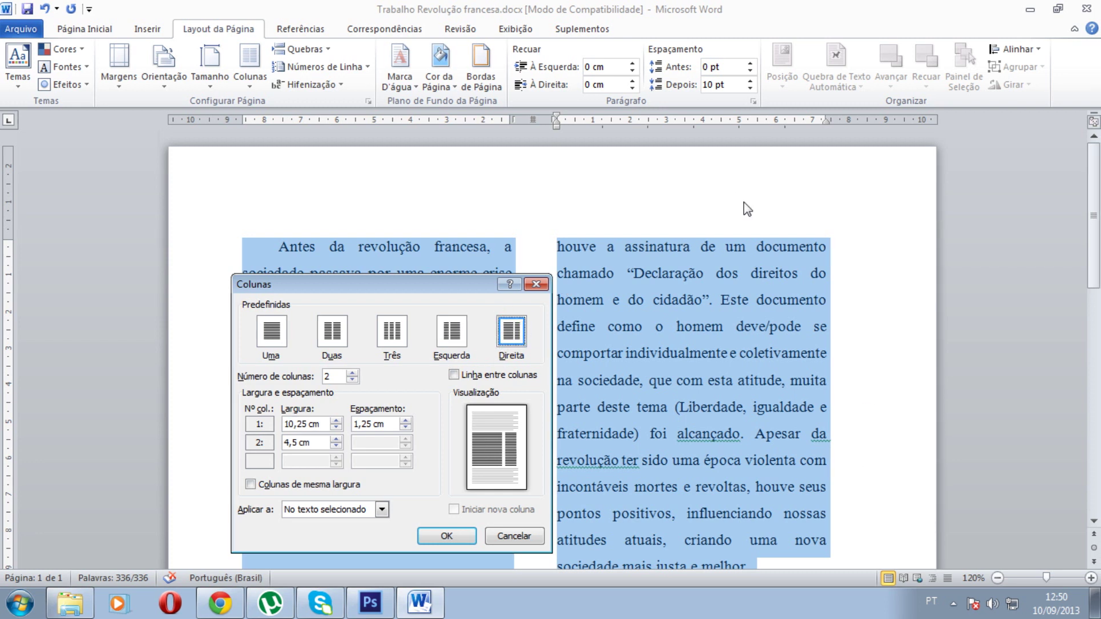
# Step: Try first-column widths of 11, 9,8 and back to 10,5 cm
pyautogui.moveTo(377, 288); pyautogui.dragTo(915, 180)
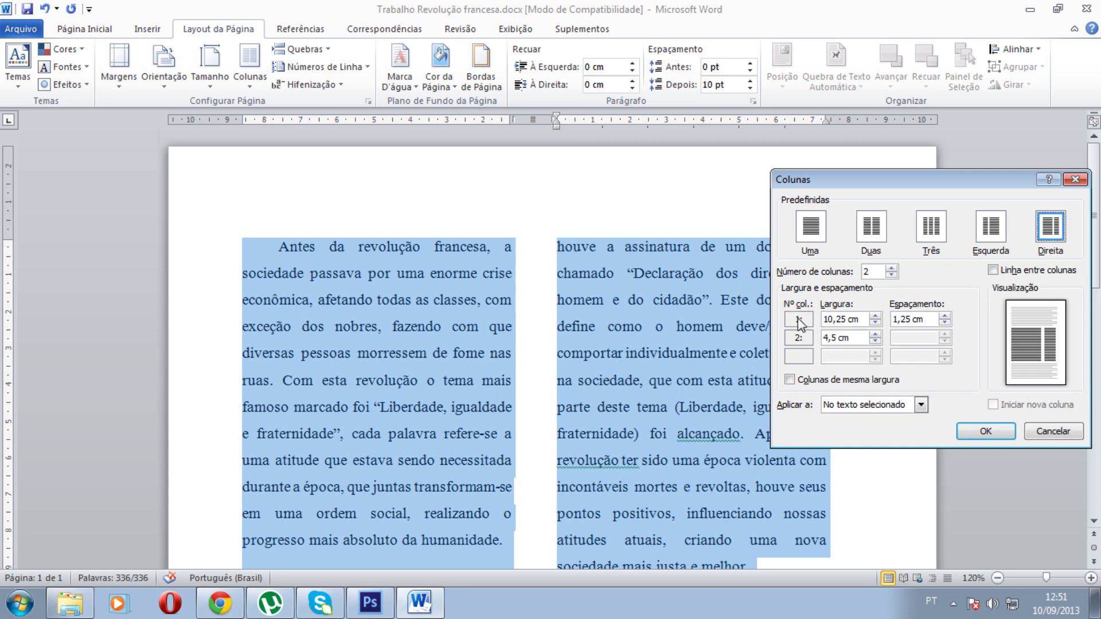
pyautogui.click(875, 316)
pyautogui.click(876, 317)
pyautogui.click(876, 317)
pyautogui.click(877, 324)
pyautogui.click(878, 324)
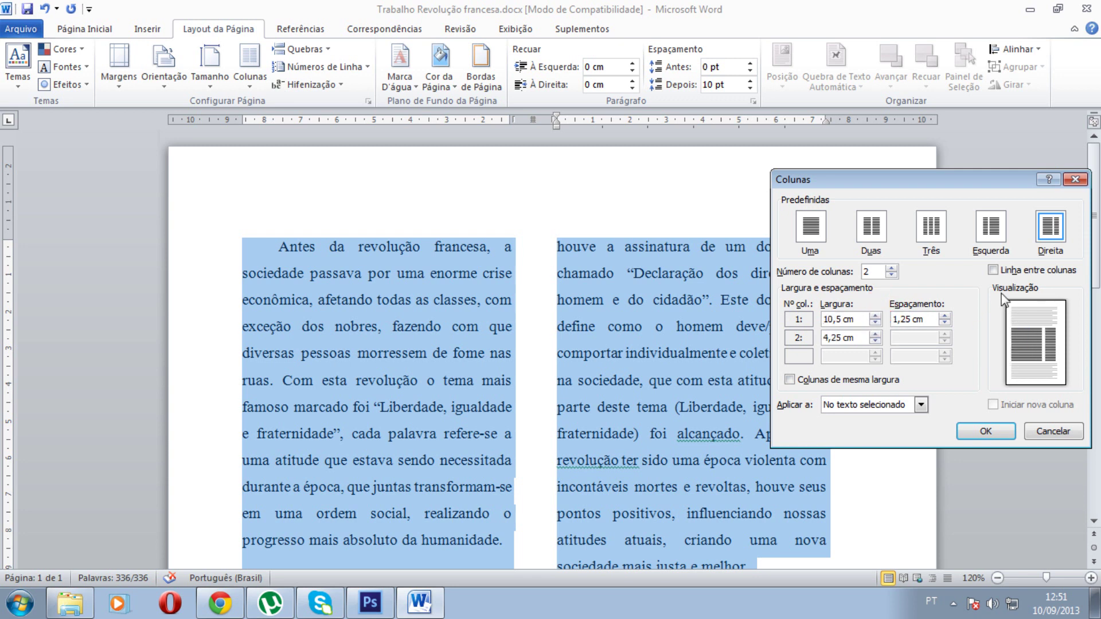
pyautogui.click(874, 324)
pyautogui.click(874, 324)
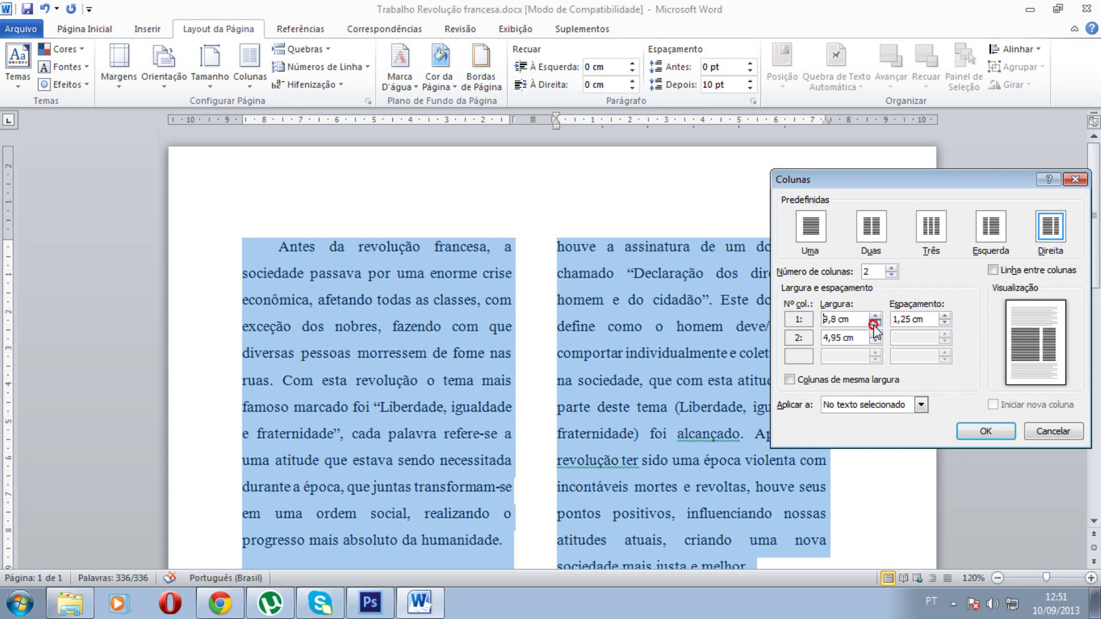
pyautogui.click(876, 317)
pyautogui.click(875, 317)
pyautogui.click(876, 316)
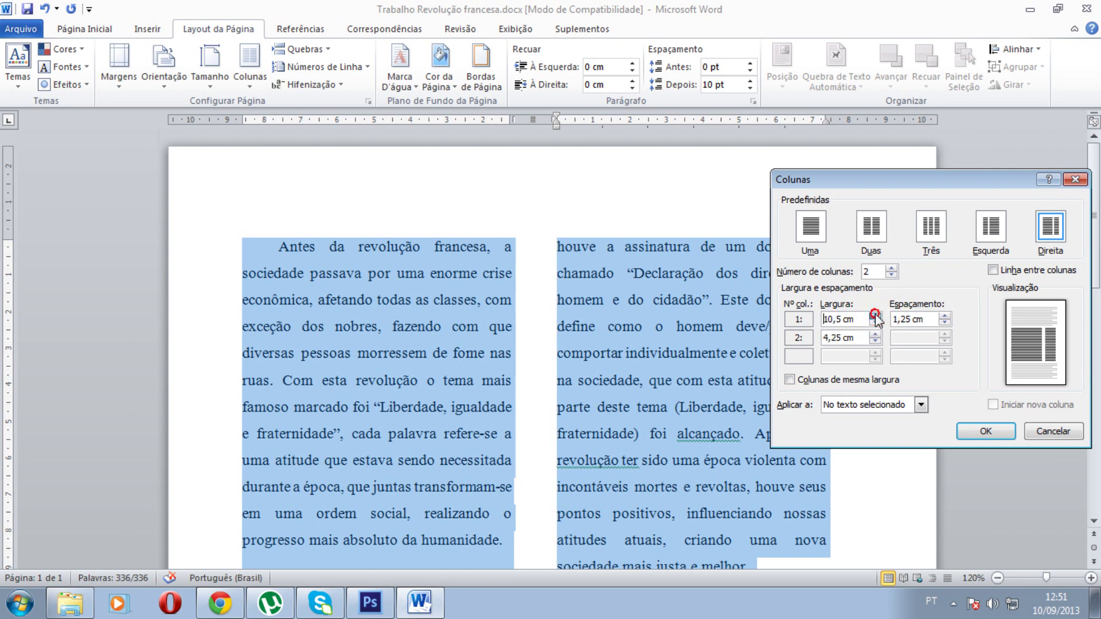
# Step: Return to equal columns and narrow them until the gap reaches 3,6 cm, then widen again
pyautogui.click(871, 226)
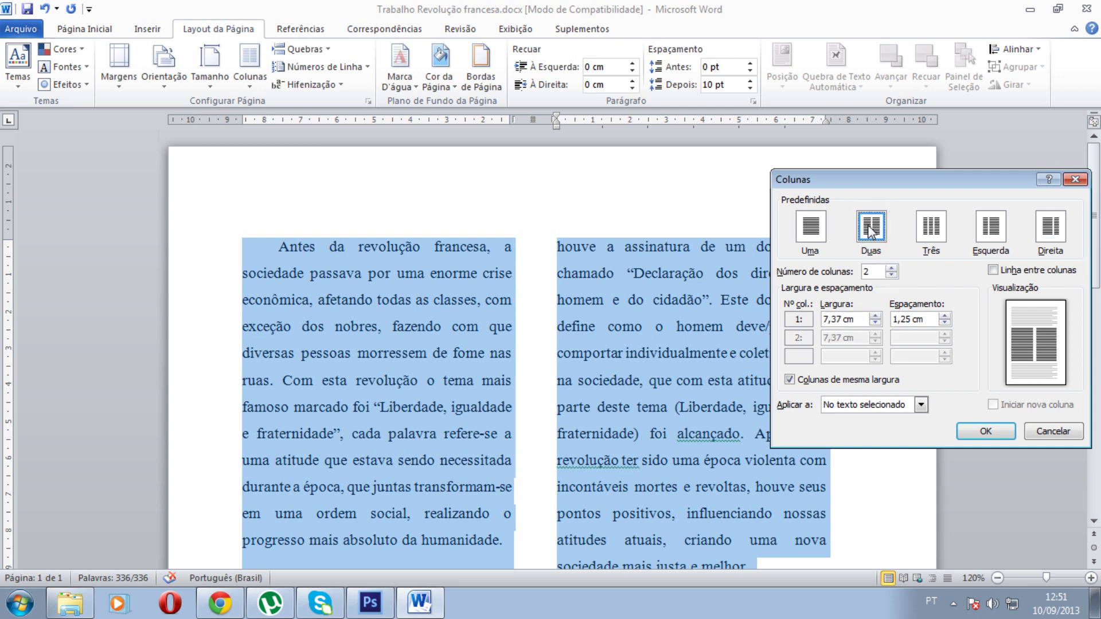
pyautogui.click(875, 324)
pyautogui.click(875, 325)
pyautogui.click(876, 324)
pyautogui.click(875, 324)
pyautogui.click(876, 324)
pyautogui.click(876, 324)
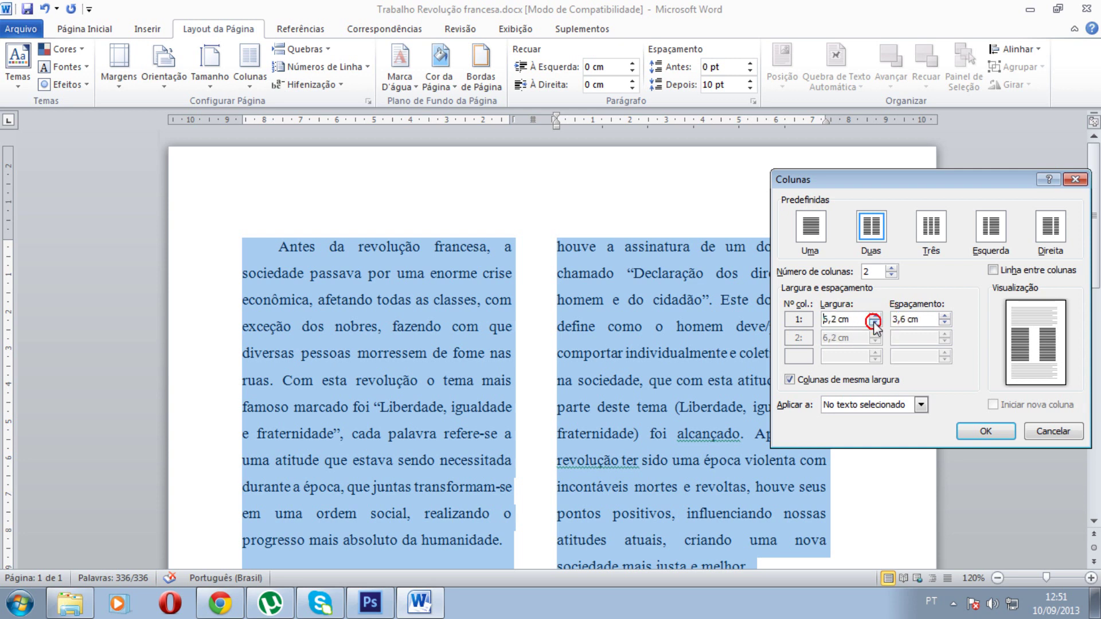
pyautogui.click(875, 315)
pyautogui.click(875, 315)
pyautogui.click(875, 316)
pyautogui.click(875, 315)
pyautogui.click(875, 315)
pyautogui.click(875, 316)
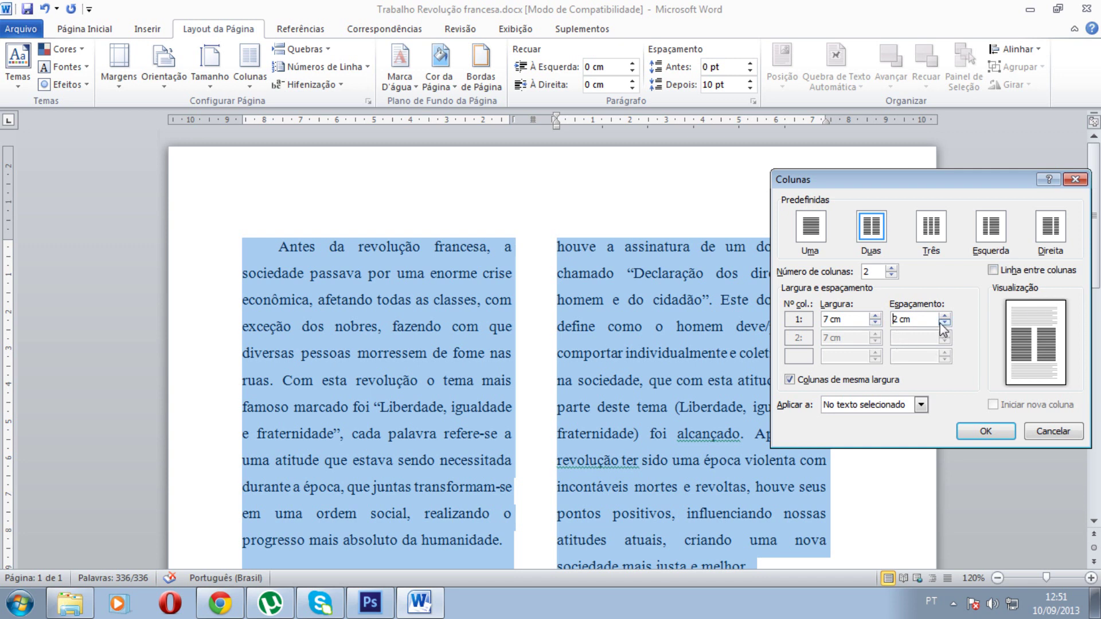
# Step: Test equal column widths from 7,3 down to 5,5 cm, then settle on Duas at 7,37 cm
pyautogui.click(876, 317)
pyautogui.click(875, 316)
pyautogui.click(875, 317)
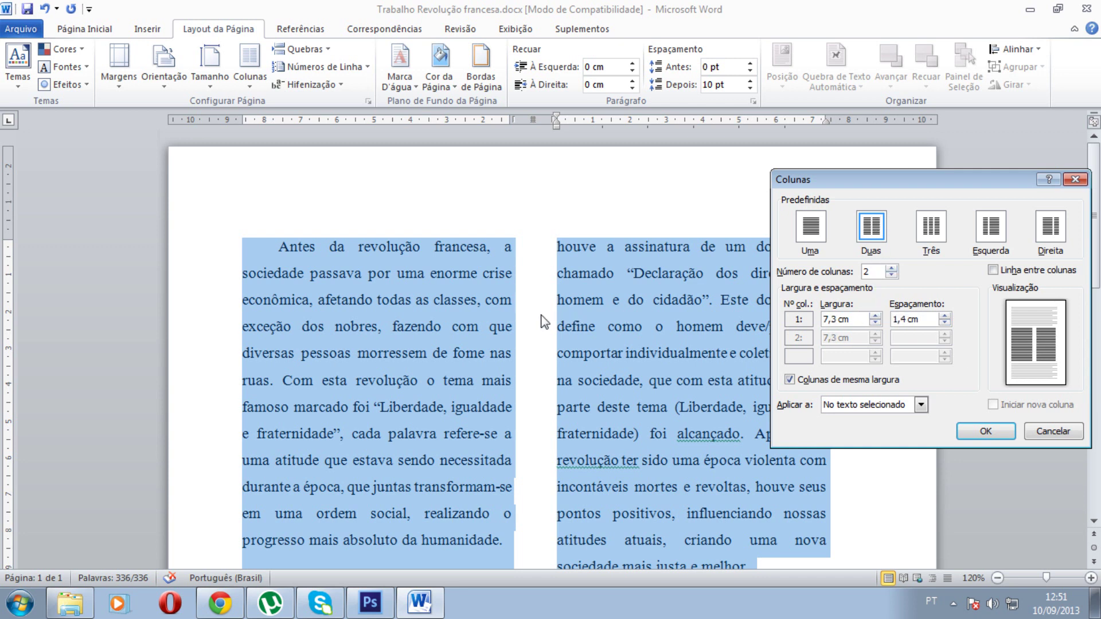
pyautogui.click(875, 323)
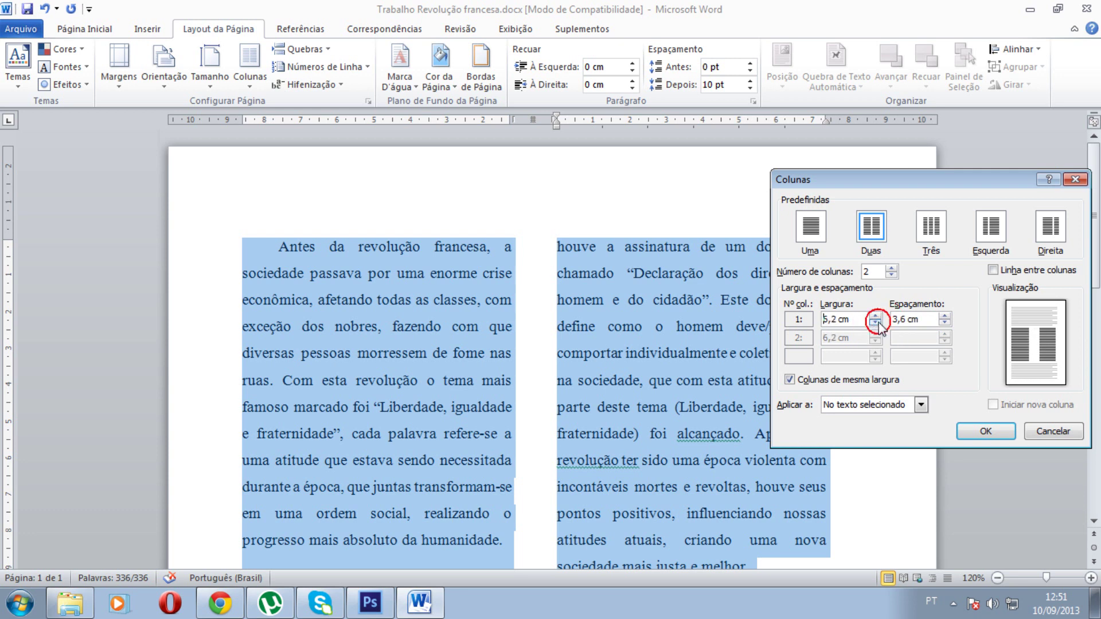
pyautogui.click(875, 322)
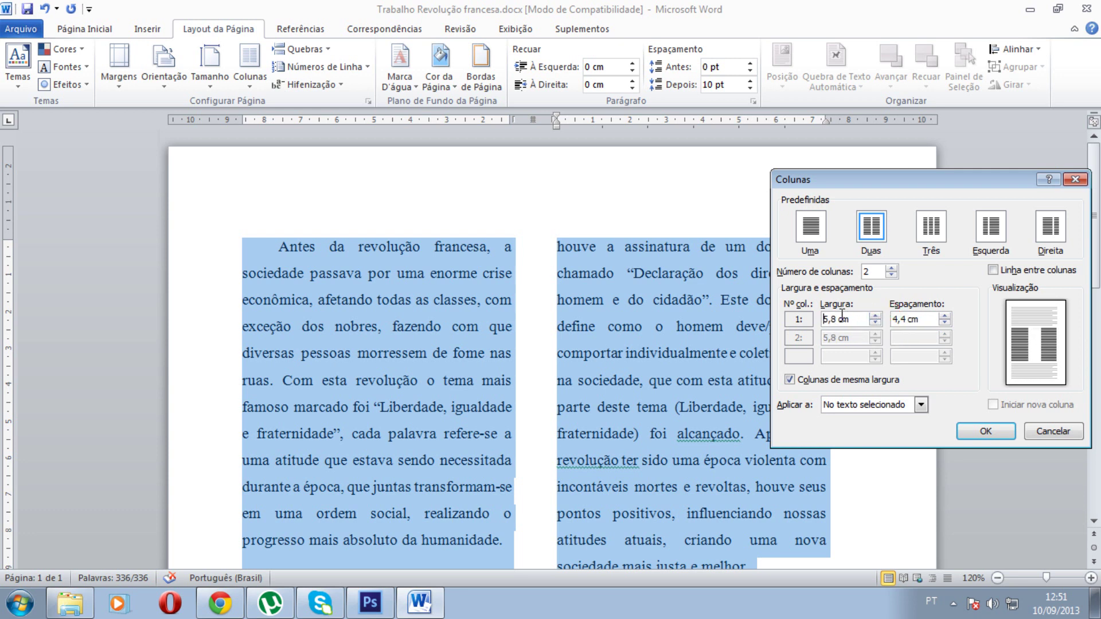
pyautogui.click(876, 323)
pyautogui.click(992, 232)
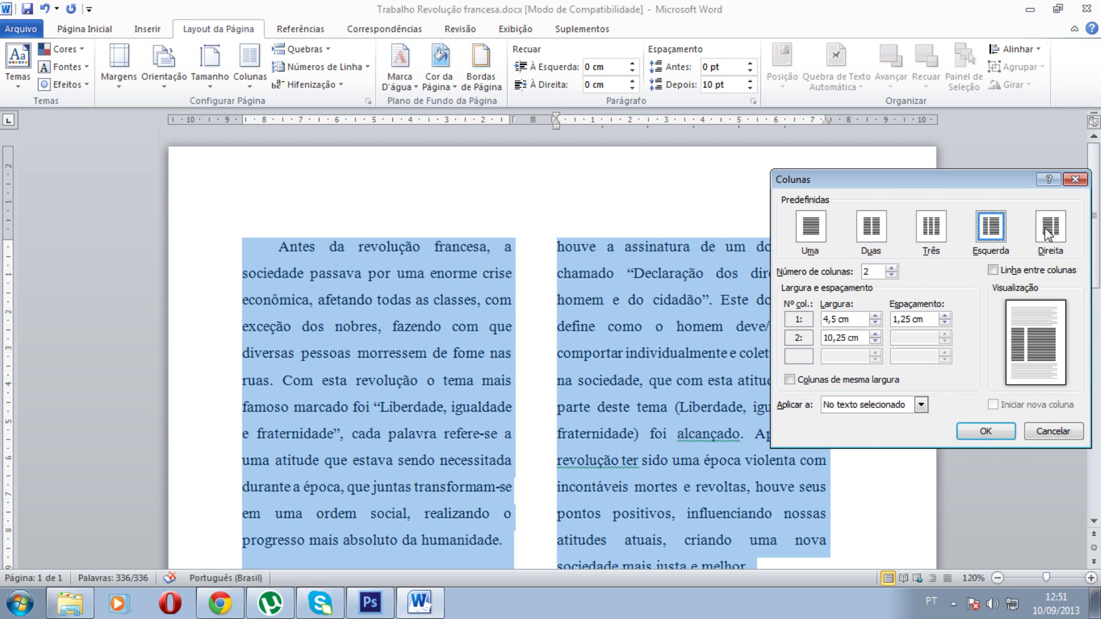
pyautogui.click(1046, 232)
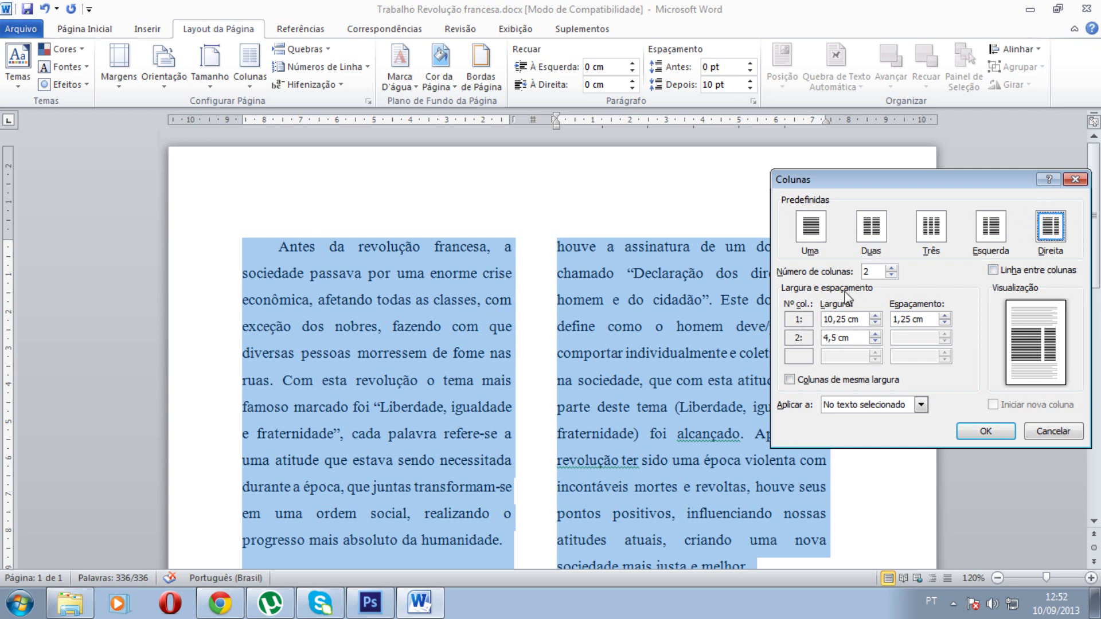
pyautogui.click(878, 235)
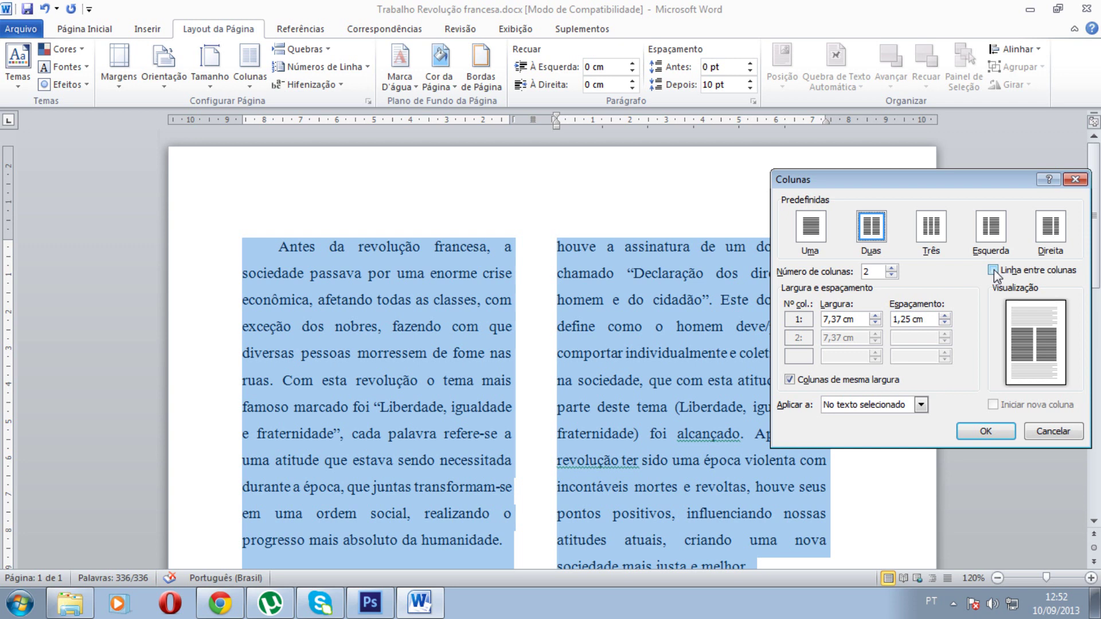
# Step: Turn on Linha entre colunas, apply the layout, and clear the text selection
pyautogui.click(993, 270)
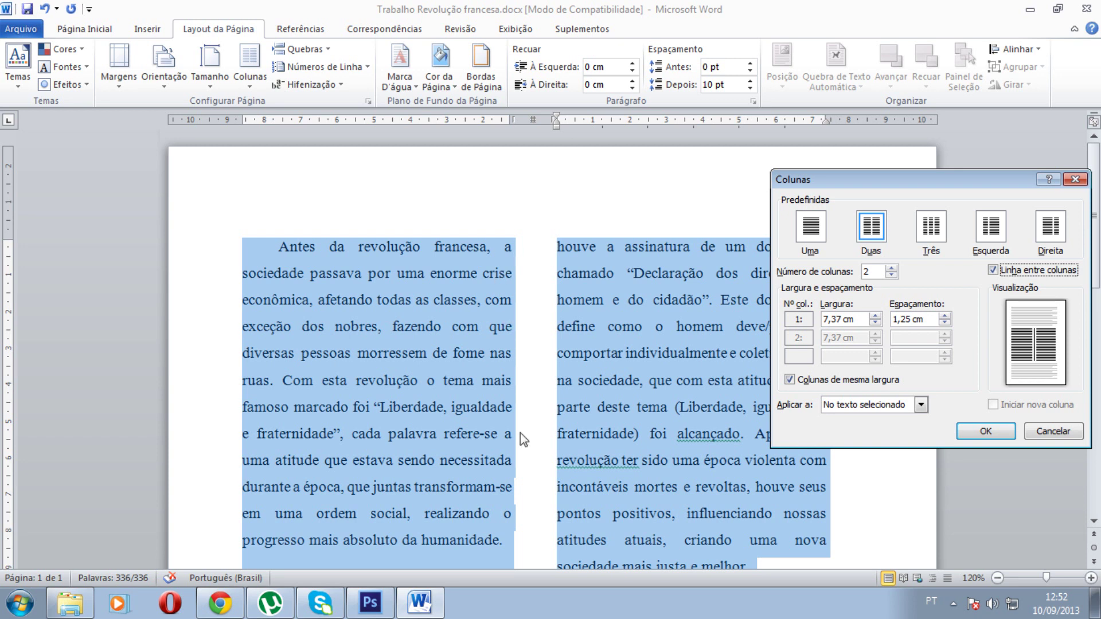
pyautogui.click(984, 430)
pyautogui.click(649, 411)
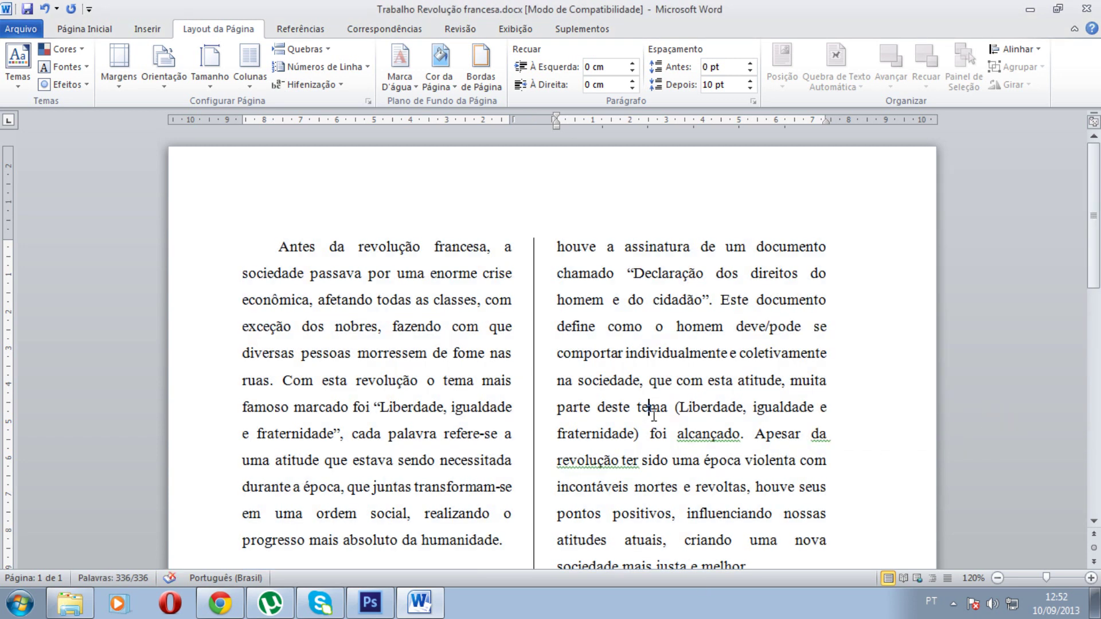
pyautogui.scroll(-3, 407, 410)
pyautogui.scroll(-5, 406, 411)
pyautogui.scroll(6, 413, 413)
pyautogui.scroll(4, 418, 417)
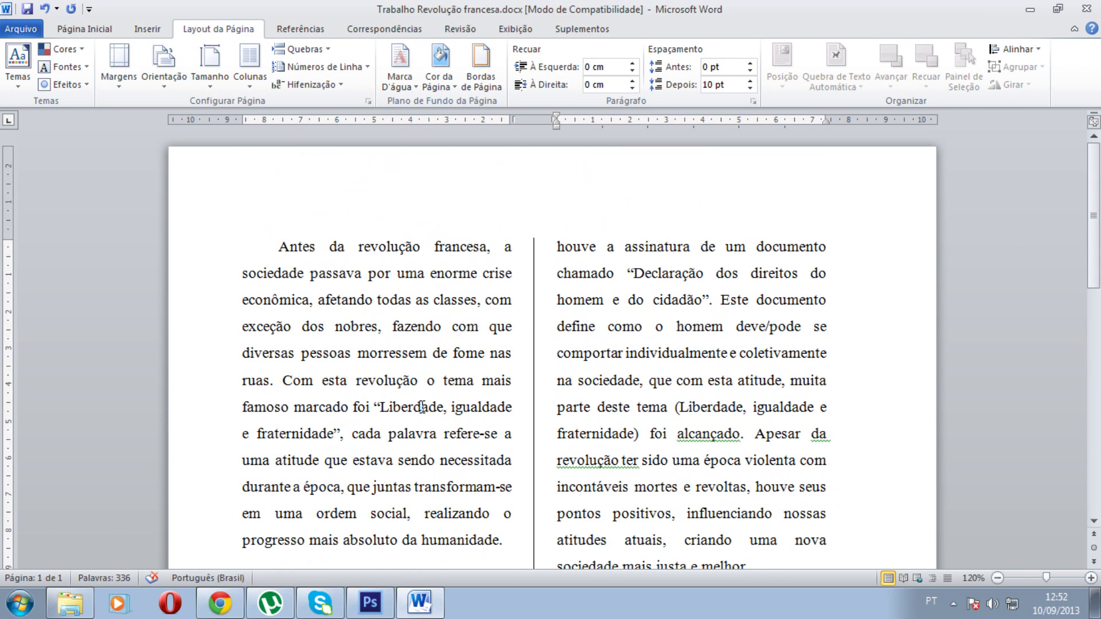
pyautogui.click(281, 243)
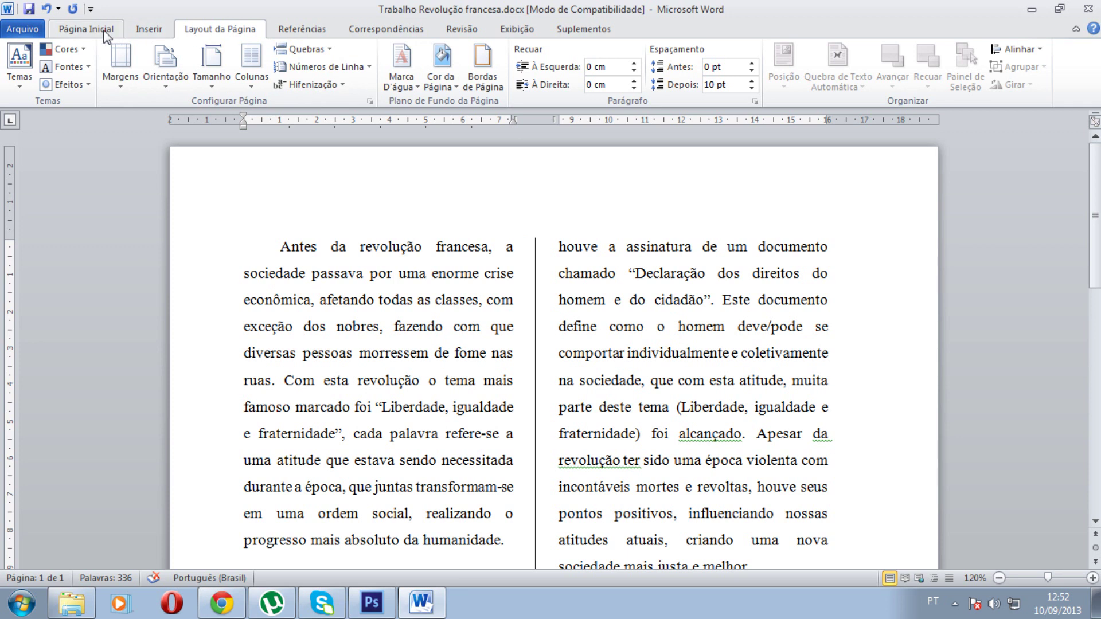
# Step: Add a black Caixa page border from the Borda da página settings
pyautogui.click(83, 30)
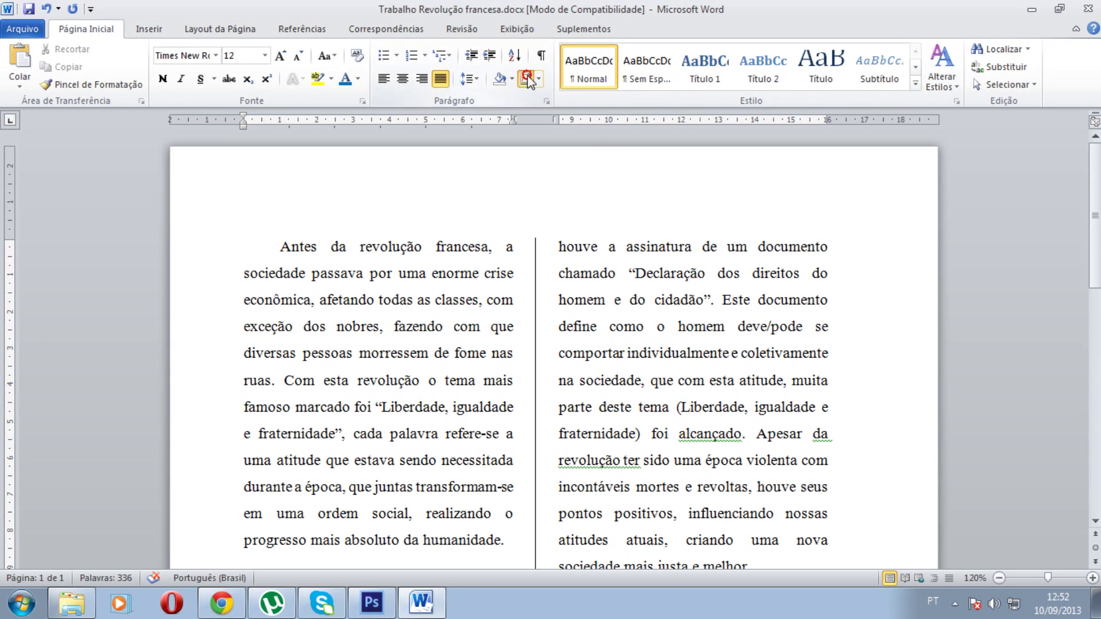
pyautogui.click(529, 80)
pyautogui.click(569, 187)
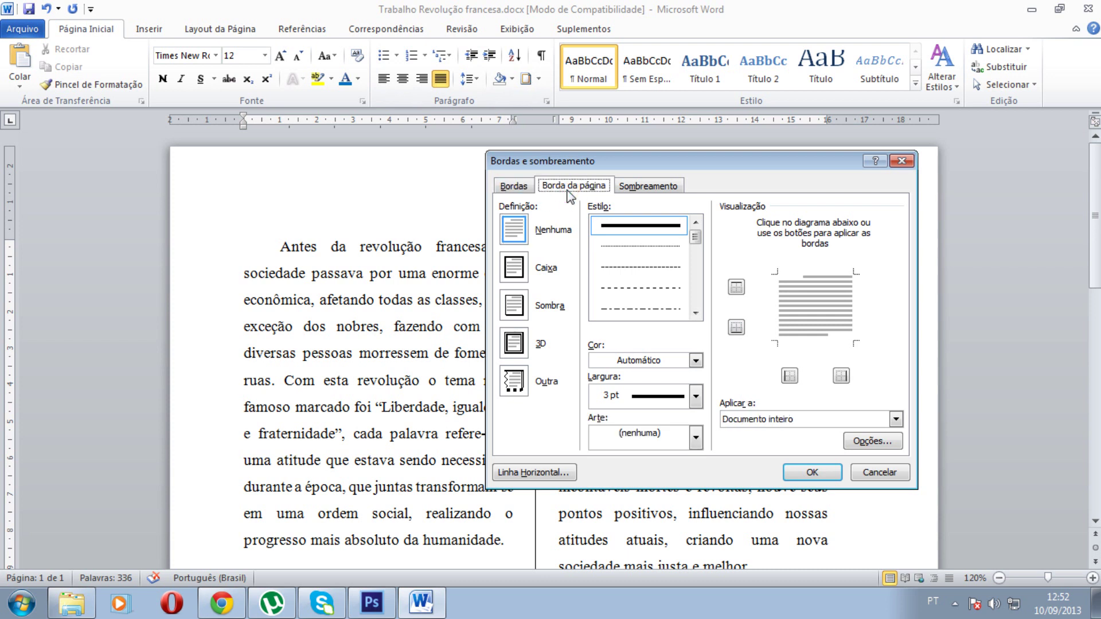
pyautogui.click(514, 267)
pyautogui.click(813, 472)
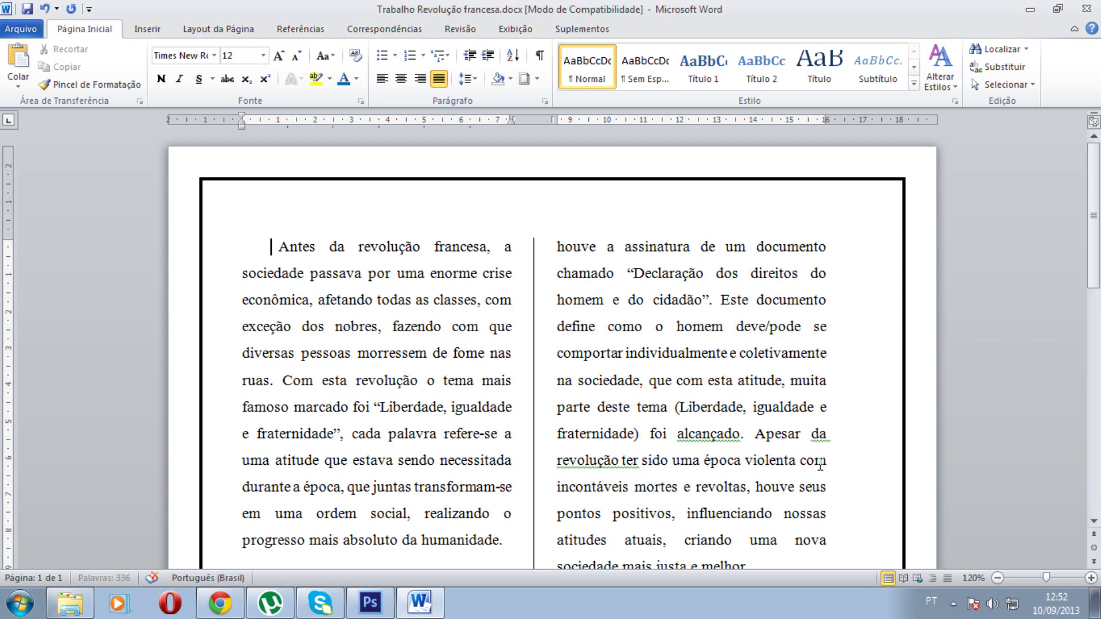
# Step: Scroll through the essay to check the bordered two-column page
pyautogui.scroll(-4, 820, 465)
pyautogui.scroll(-6, 809, 466)
pyautogui.scroll(6, 807, 467)
pyautogui.scroll(4, 809, 468)
pyautogui.scroll(-1, 809, 465)
pyautogui.scroll(-7, 809, 465)
pyautogui.scroll(-1, 807, 465)
pyautogui.scroll(4, 807, 465)
pyautogui.scroll(5, 512, 400)
pyautogui.scroll(-3, 517, 396)
pyautogui.scroll(-3, 517, 394)
pyautogui.scroll(-3, 523, 400)
pyautogui.scroll(3, 523, 400)
pyautogui.scroll(6, 525, 404)
pyautogui.scroll(2, 528, 408)
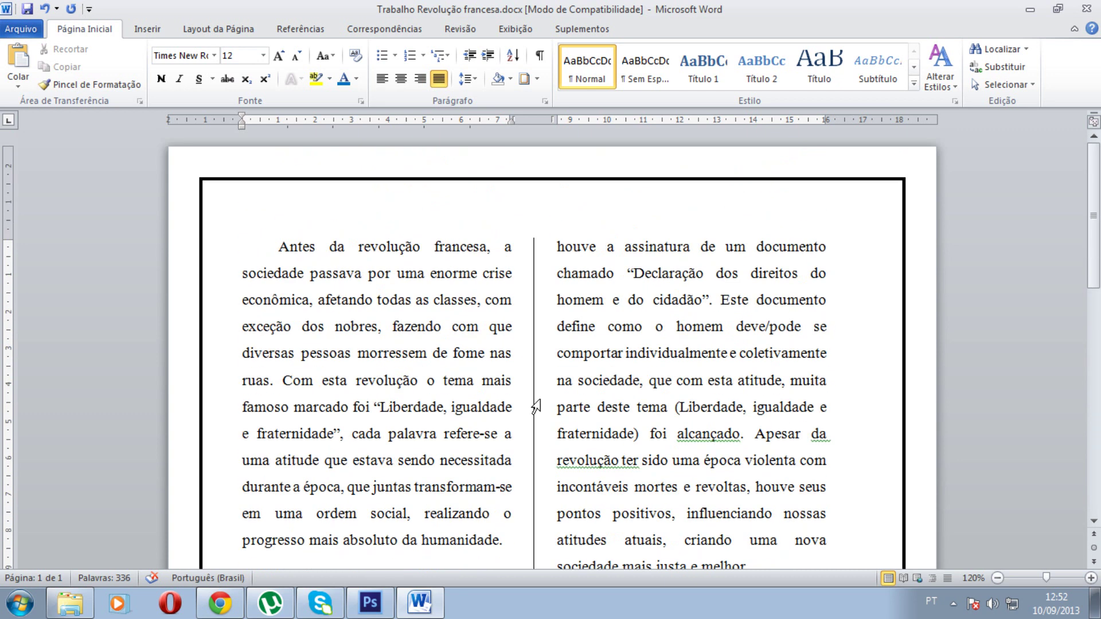